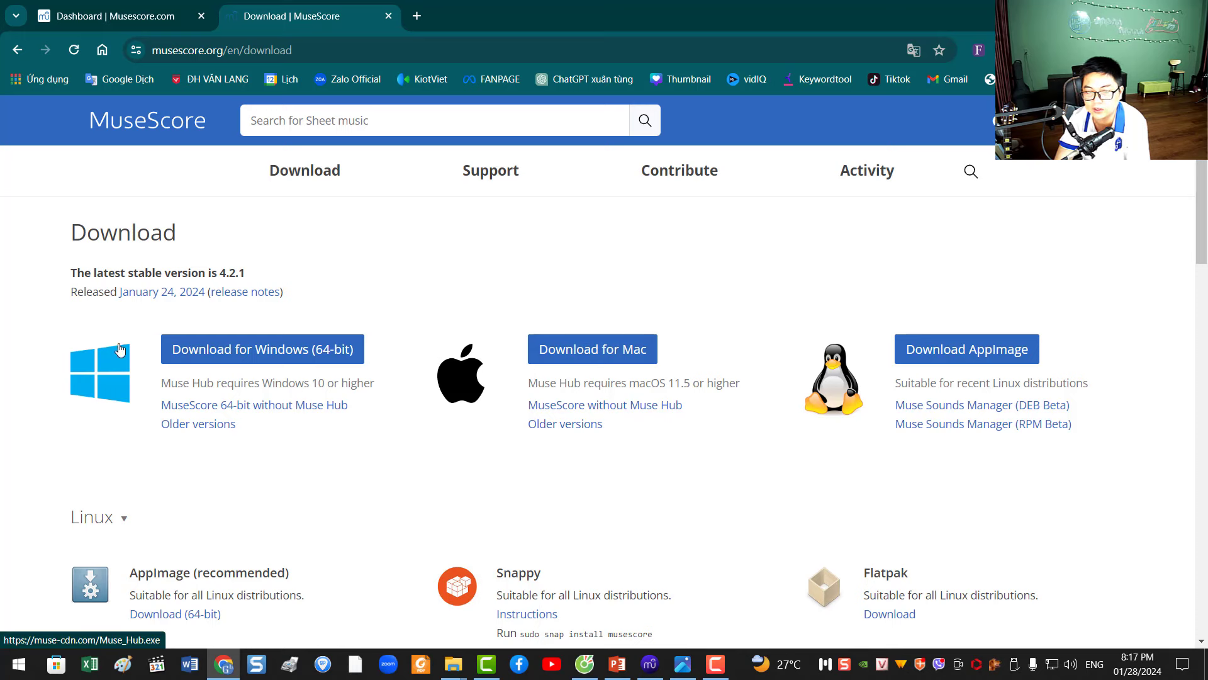
- Download the Windows (64-bit) Muse_Hub installer into Downloads, show the file in its folder, and put the folder window away
{"action": "left_click", "coordinate": [240, 355]}
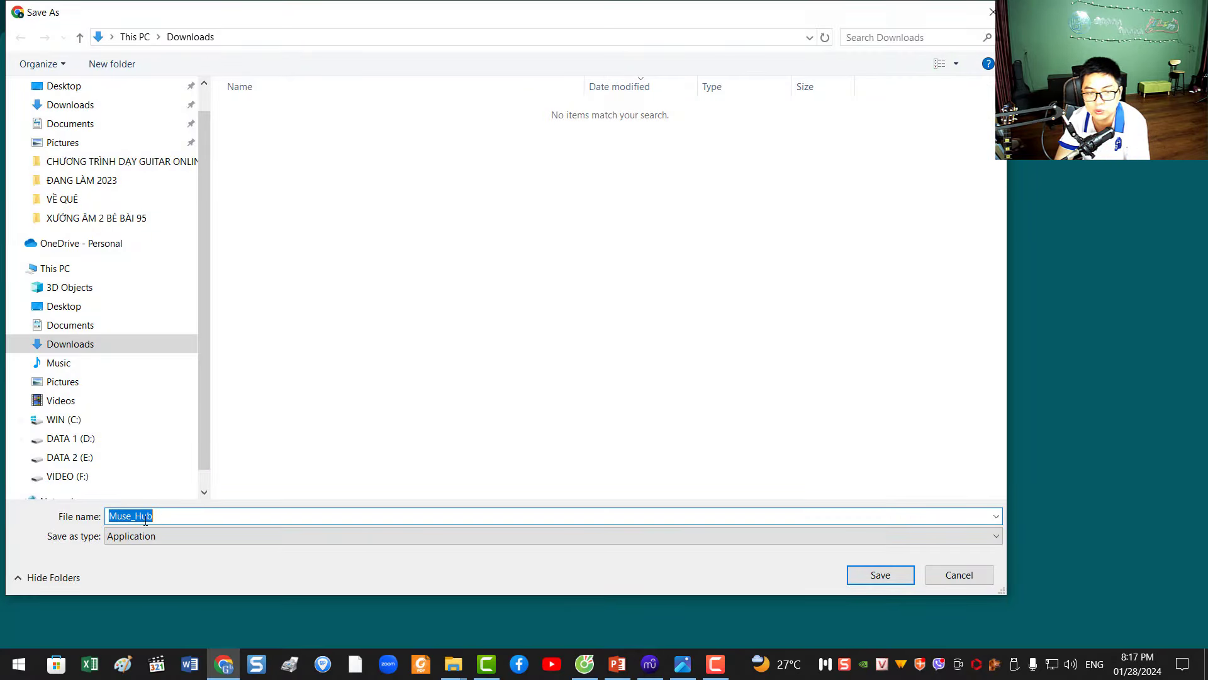
{"action": "left_click", "coordinate": [887, 575]}
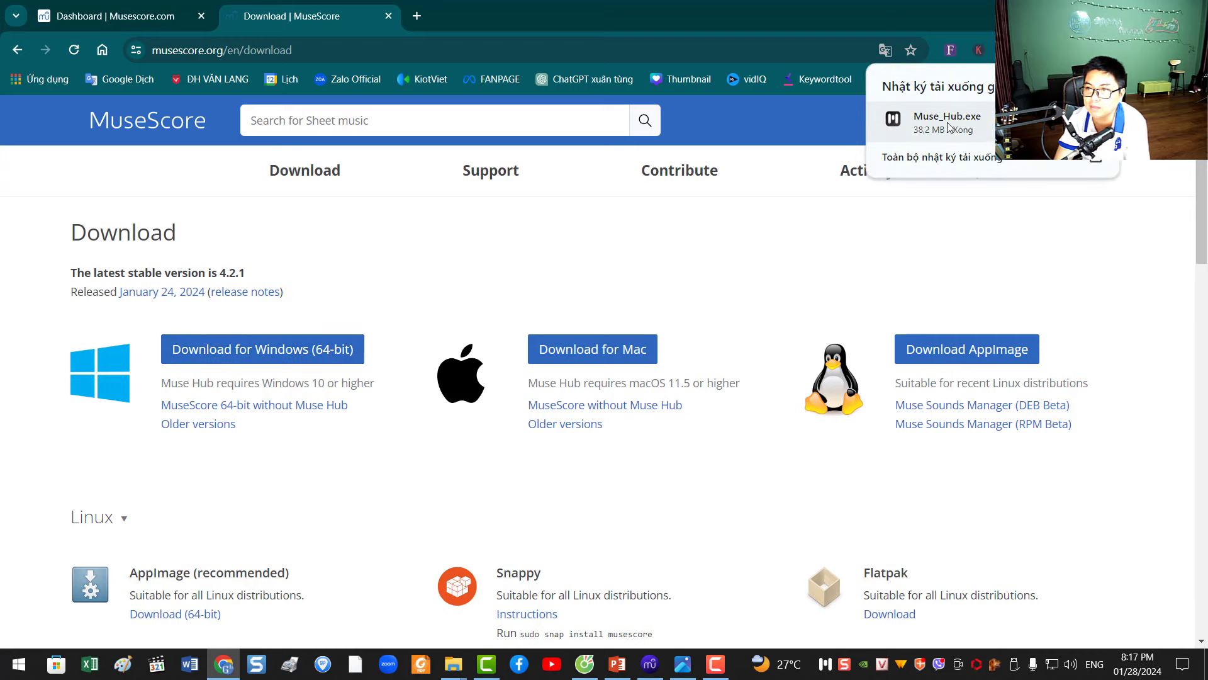
{"action": "left_click", "coordinate": [1098, 118]}
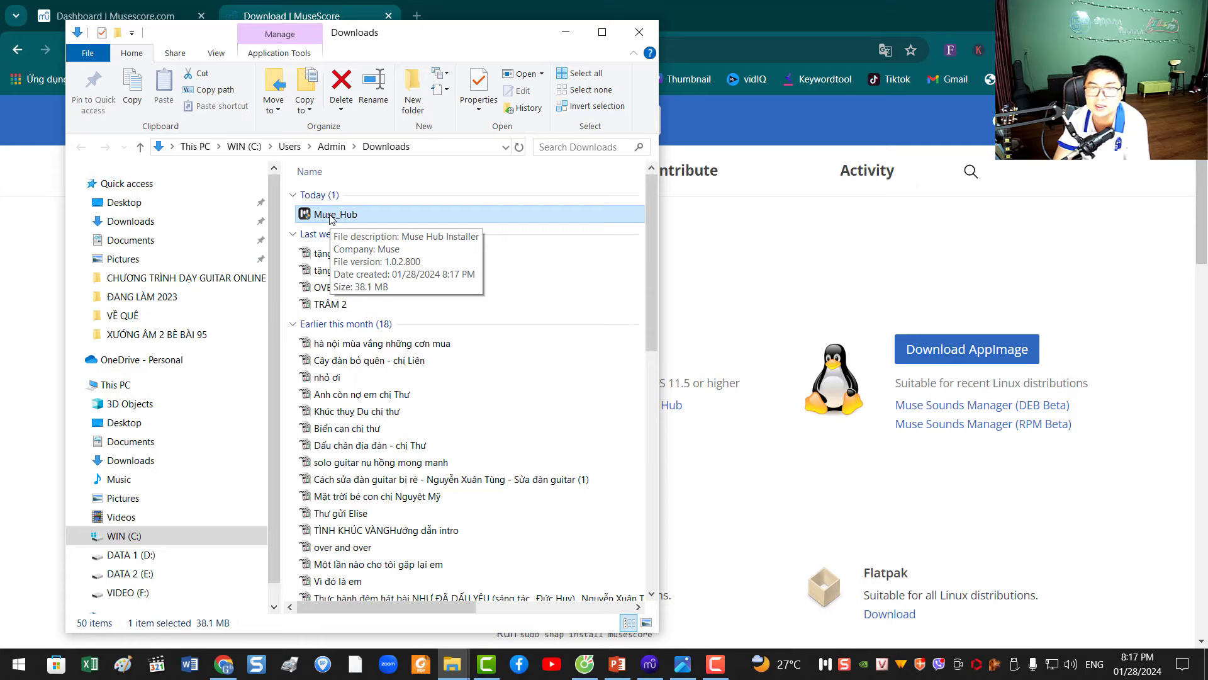
{"action": "left_click", "coordinate": [565, 32]}
- Open Muse Hub, launch MuseScore from its apps, and have the MuseScore window fill the screen
{"action": "left_click", "coordinate": [825, 664]}
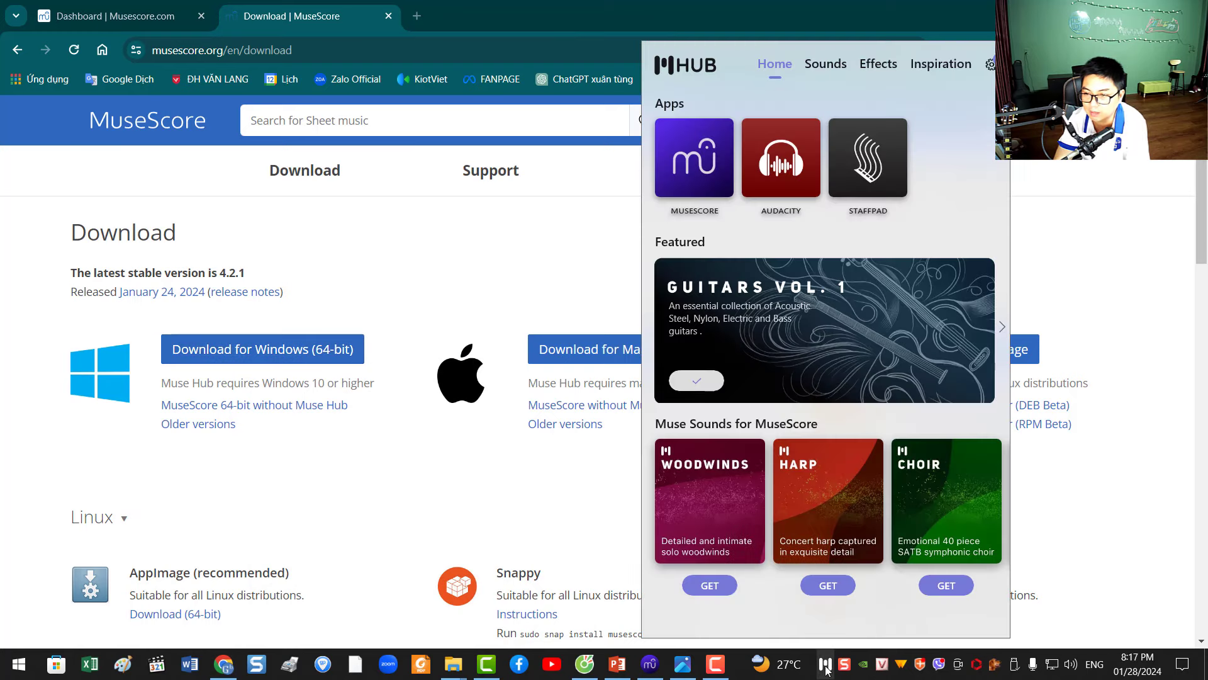
{"action": "left_click", "coordinate": [686, 176]}
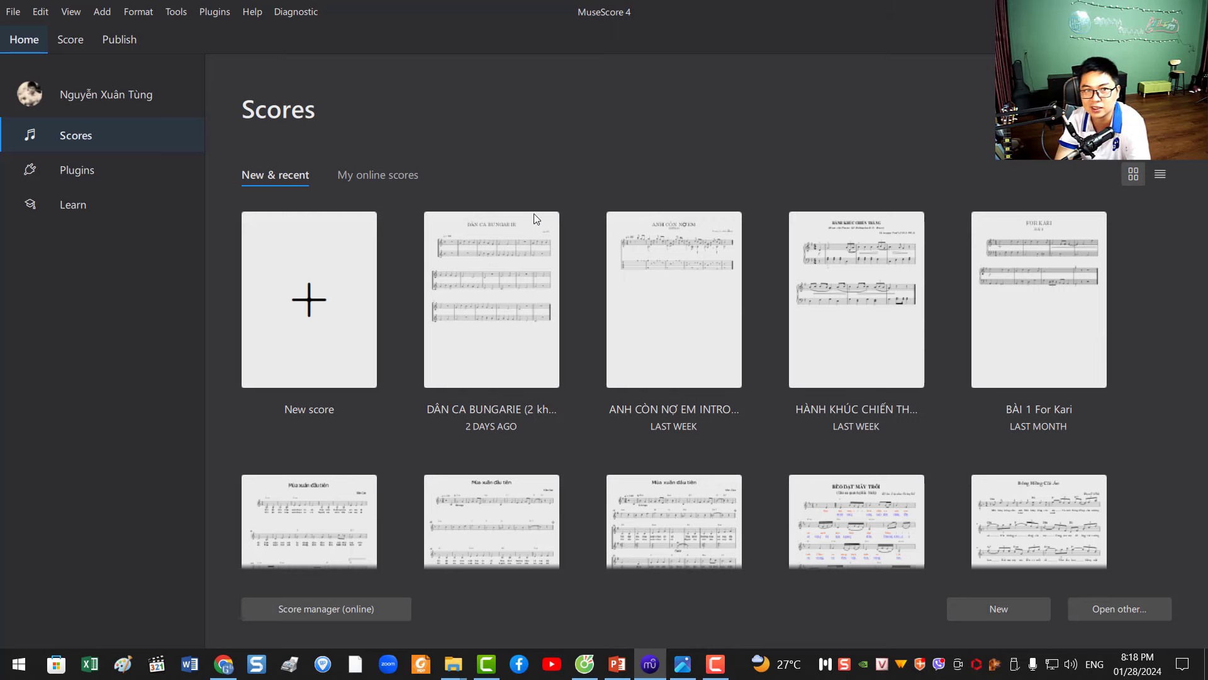
{"action": "double_click", "coordinate": [450, 46]}
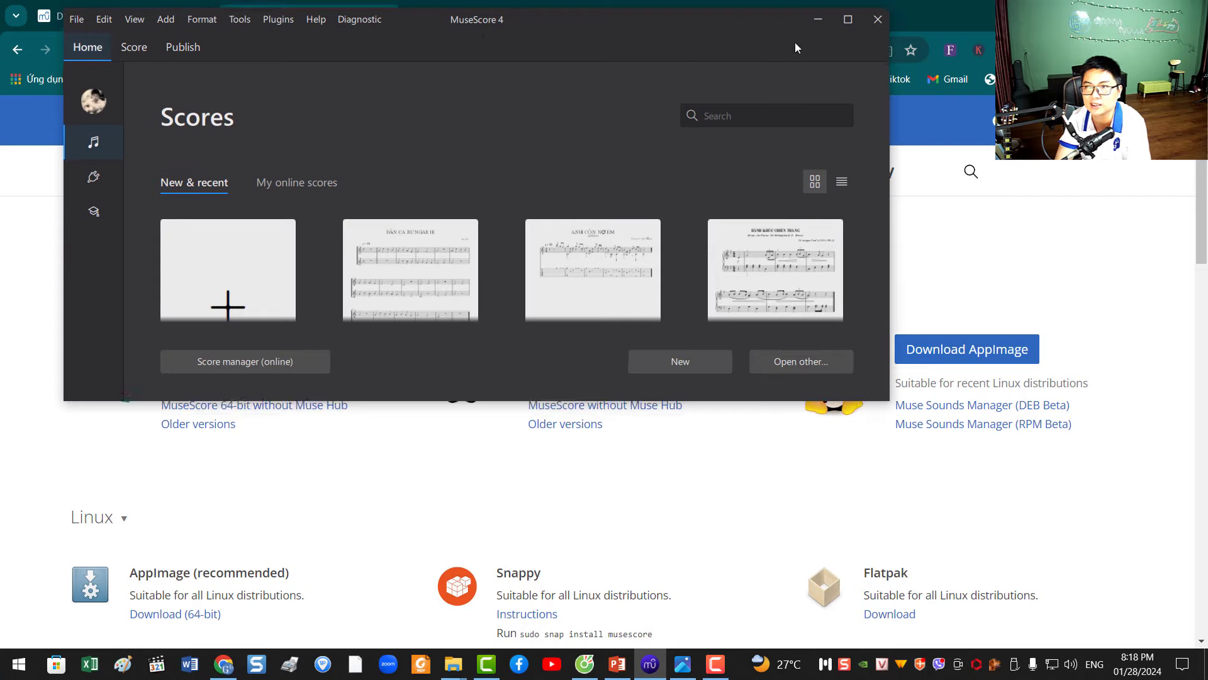
{"action": "left_click", "coordinate": [848, 19]}
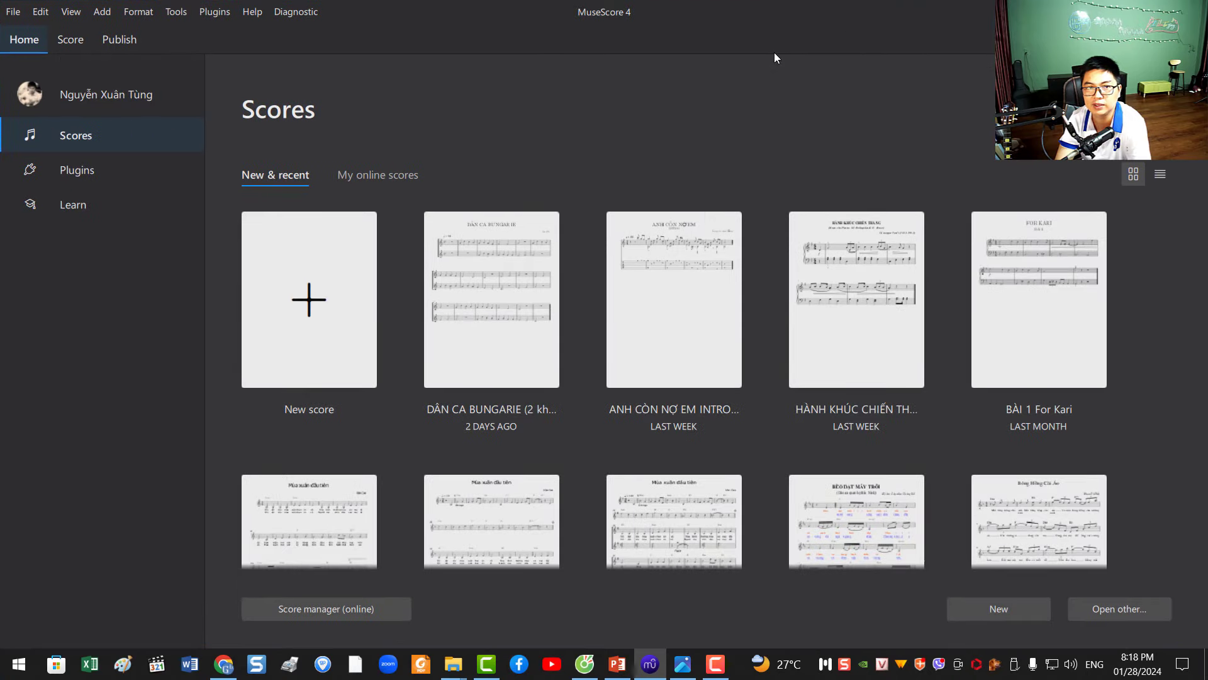
- Set the MuseScore interface language to Tiếng Việt in the general preferences and apply the change
{"action": "left_click", "coordinate": [41, 12]}
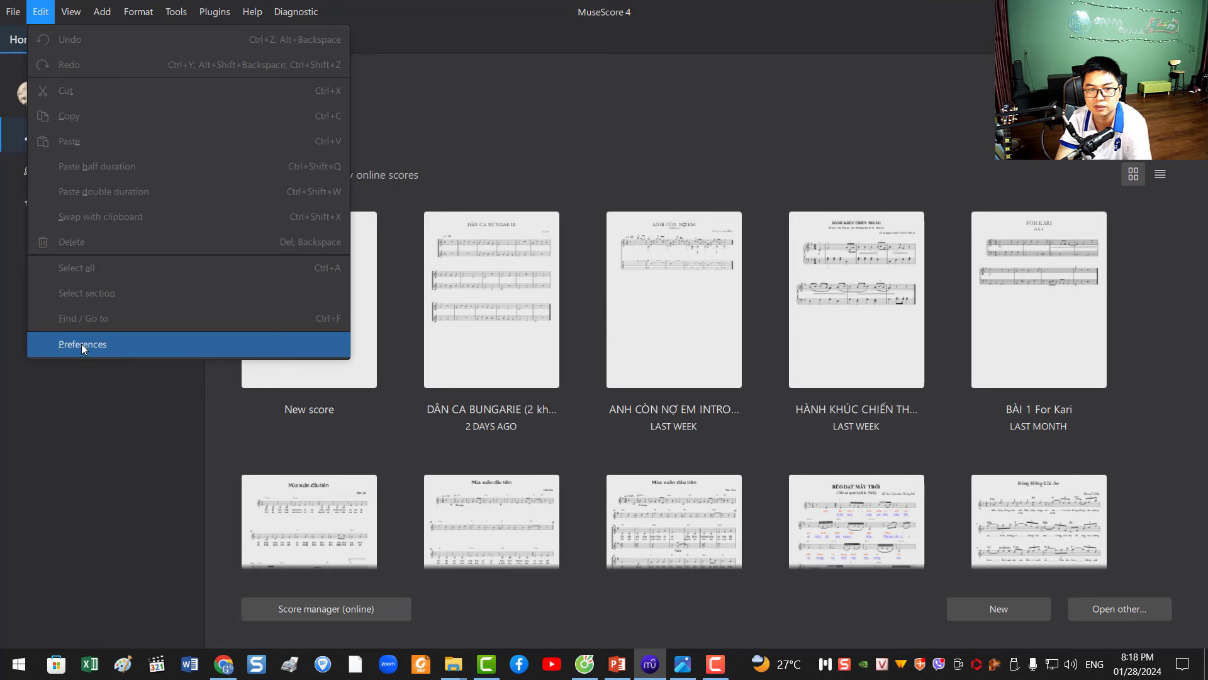
{"action": "left_click", "coordinate": [160, 350]}
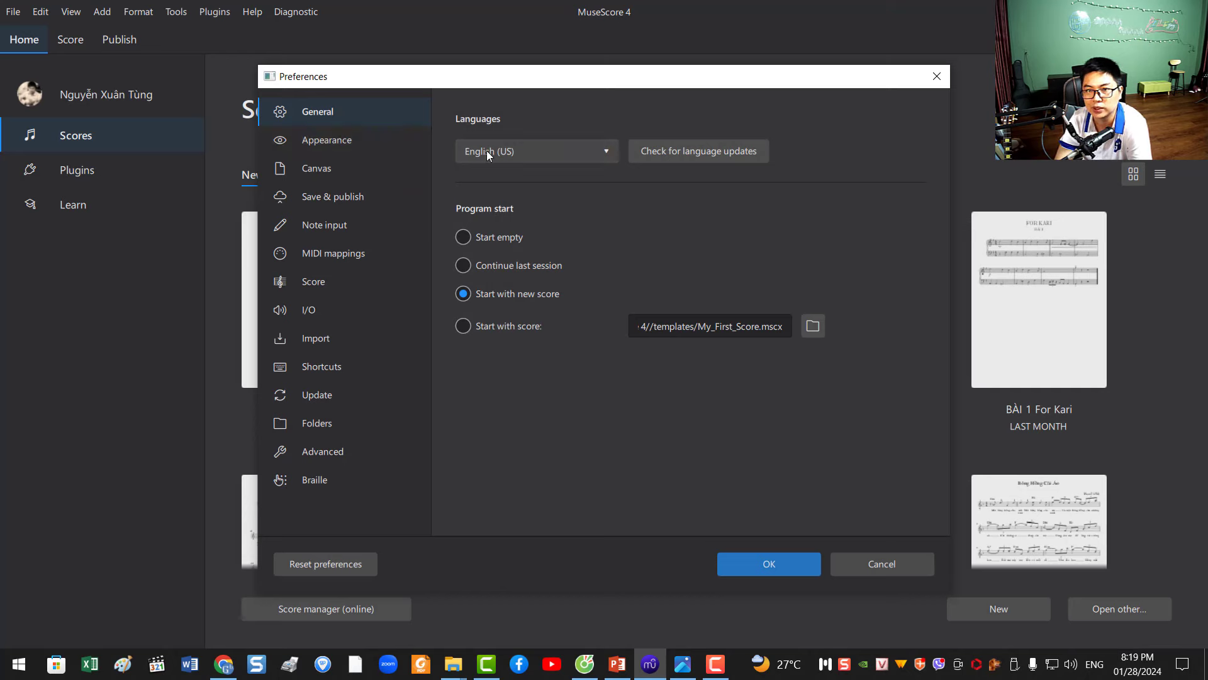
{"action": "left_click", "coordinate": [512, 156]}
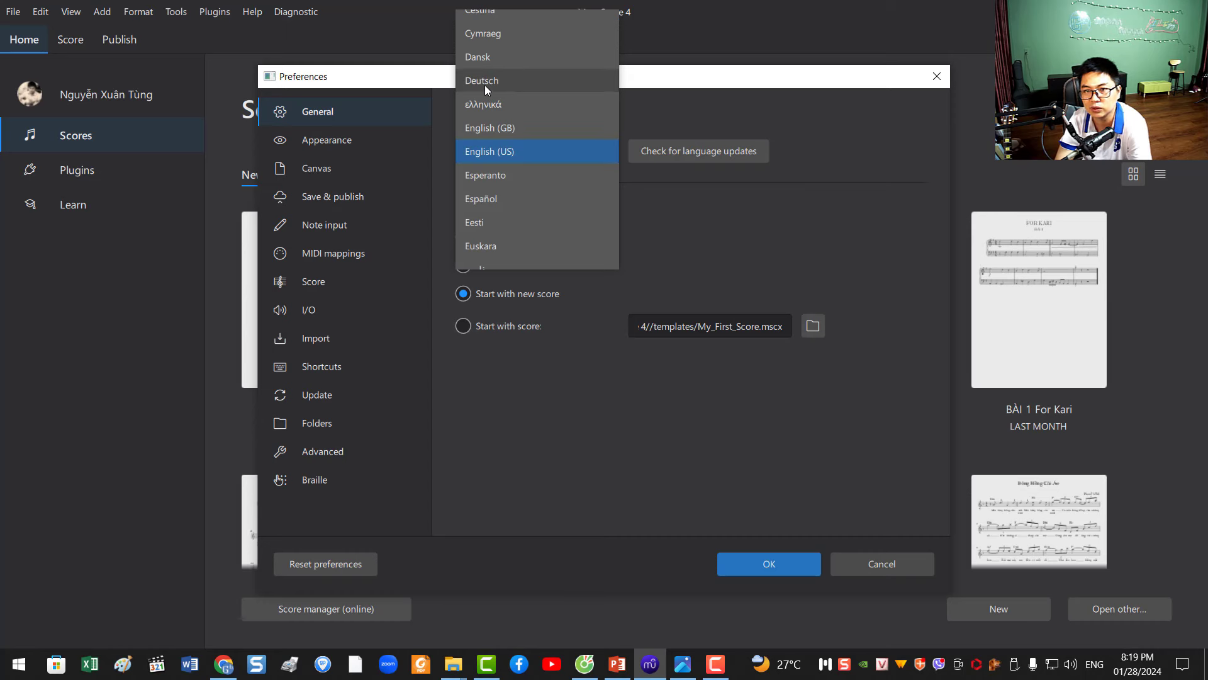
{"action": "scroll", "coordinate": [504, 212], "scroll_direction": "down", "scroll_amount": 5}
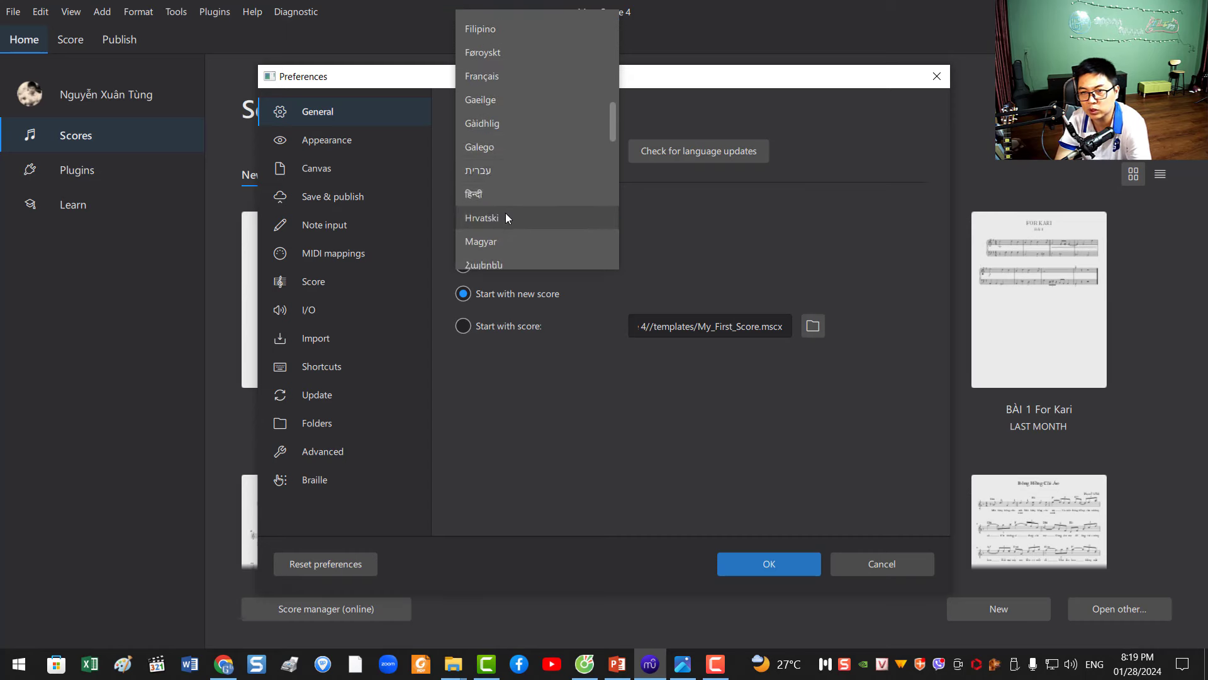
{"action": "scroll", "coordinate": [506, 214], "scroll_direction": "down", "scroll_amount": 6}
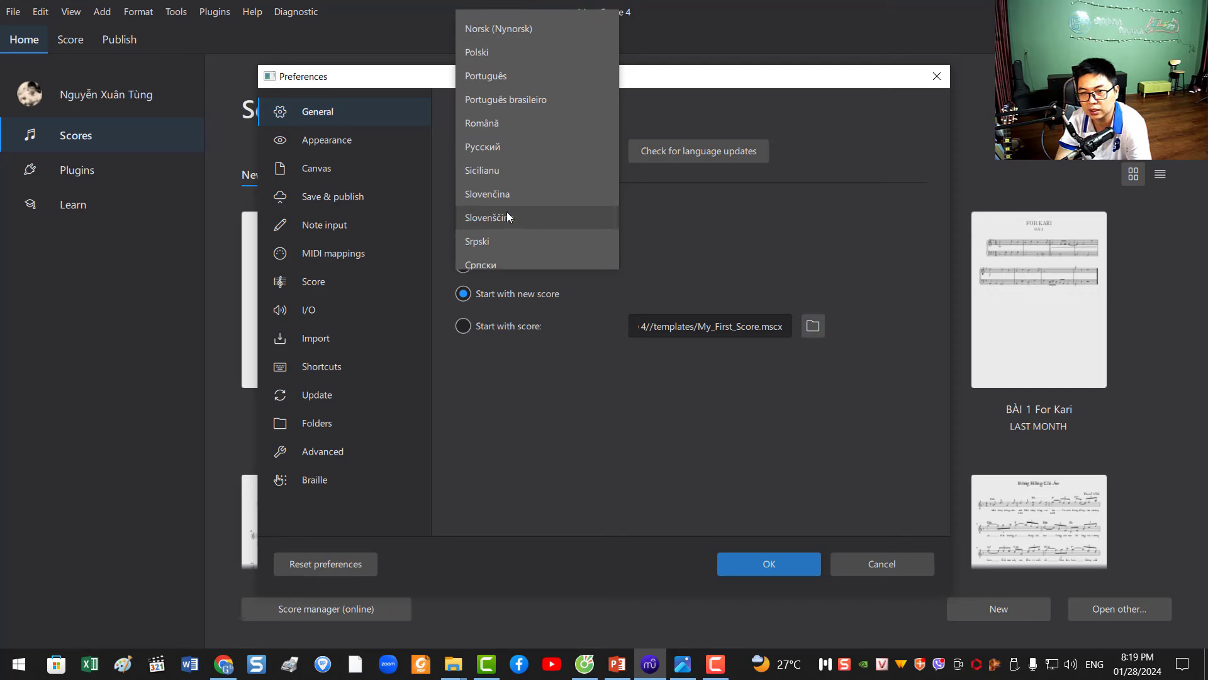
{"action": "scroll", "coordinate": [508, 217], "scroll_direction": "down", "scroll_amount": 3}
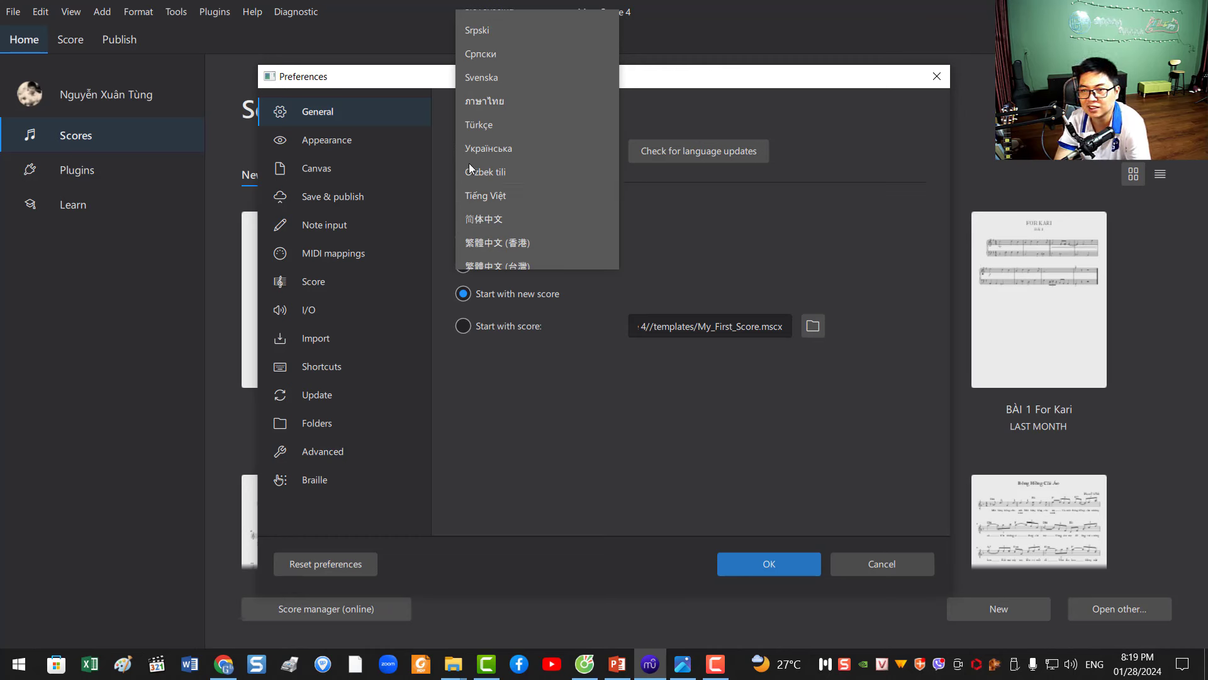
{"action": "left_click", "coordinate": [481, 198]}
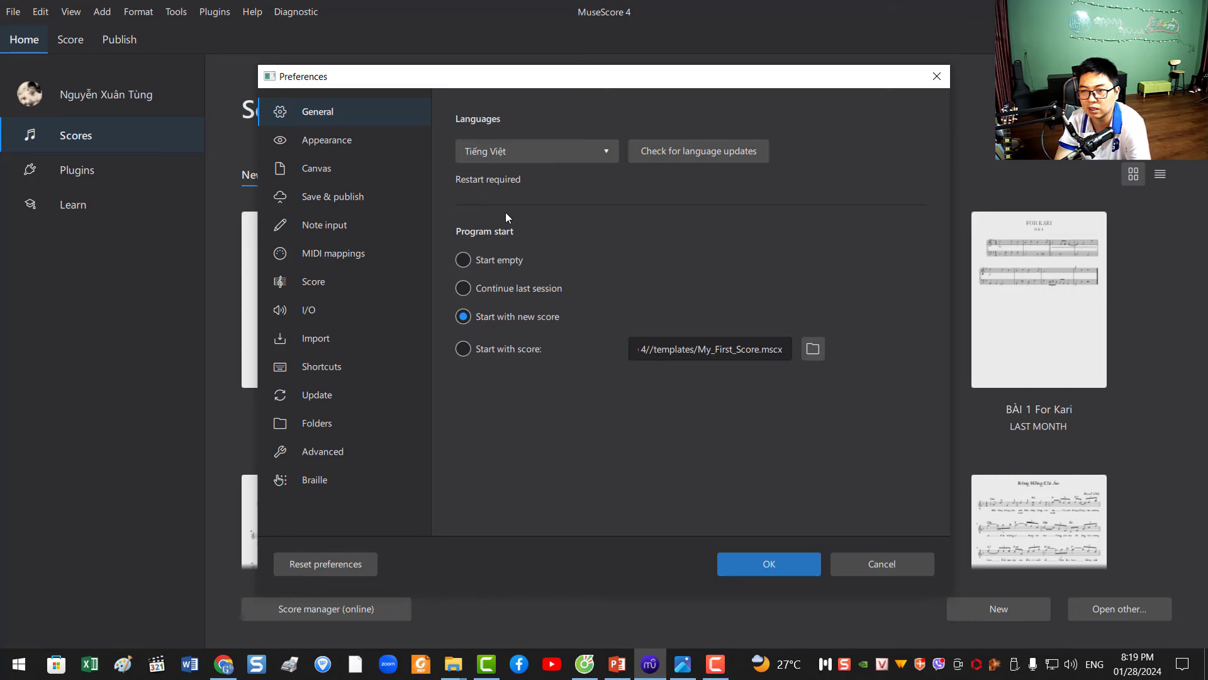
{"action": "left_click", "coordinate": [787, 565]}
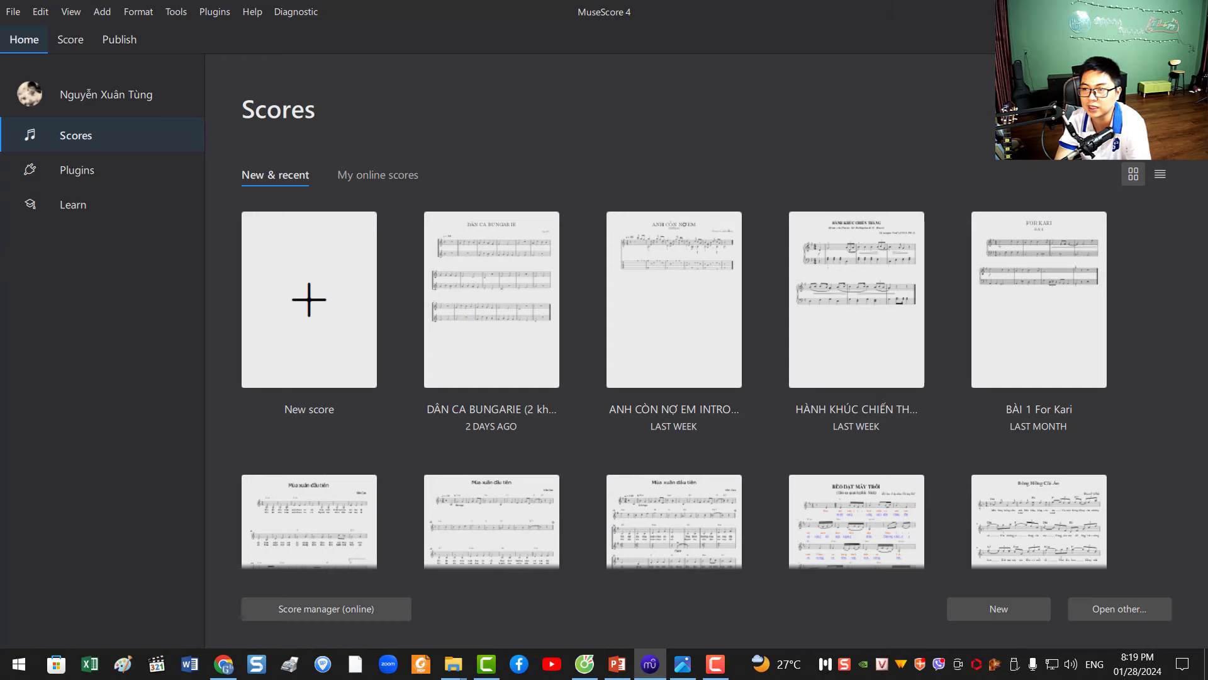
- Return to the desktop and start MuseScore 4 again so the new interface language is loaded
{"action": "key", "text": "alt+Tab"}
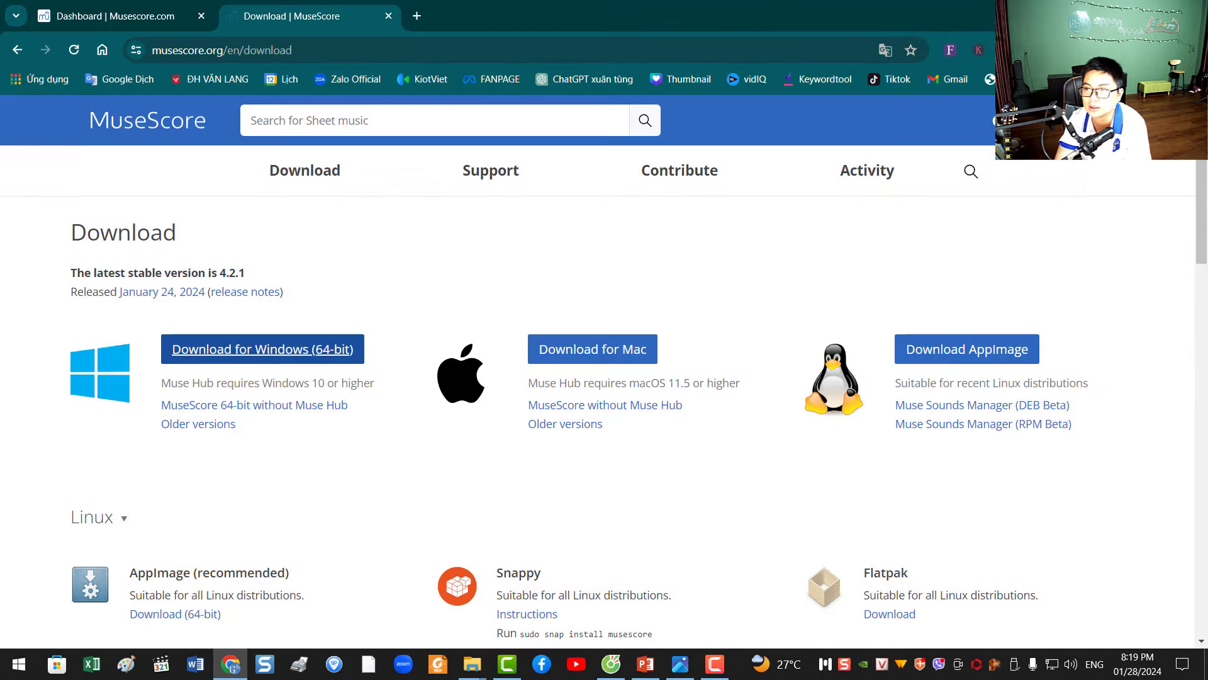
{"action": "key", "text": "alt+Tab"}
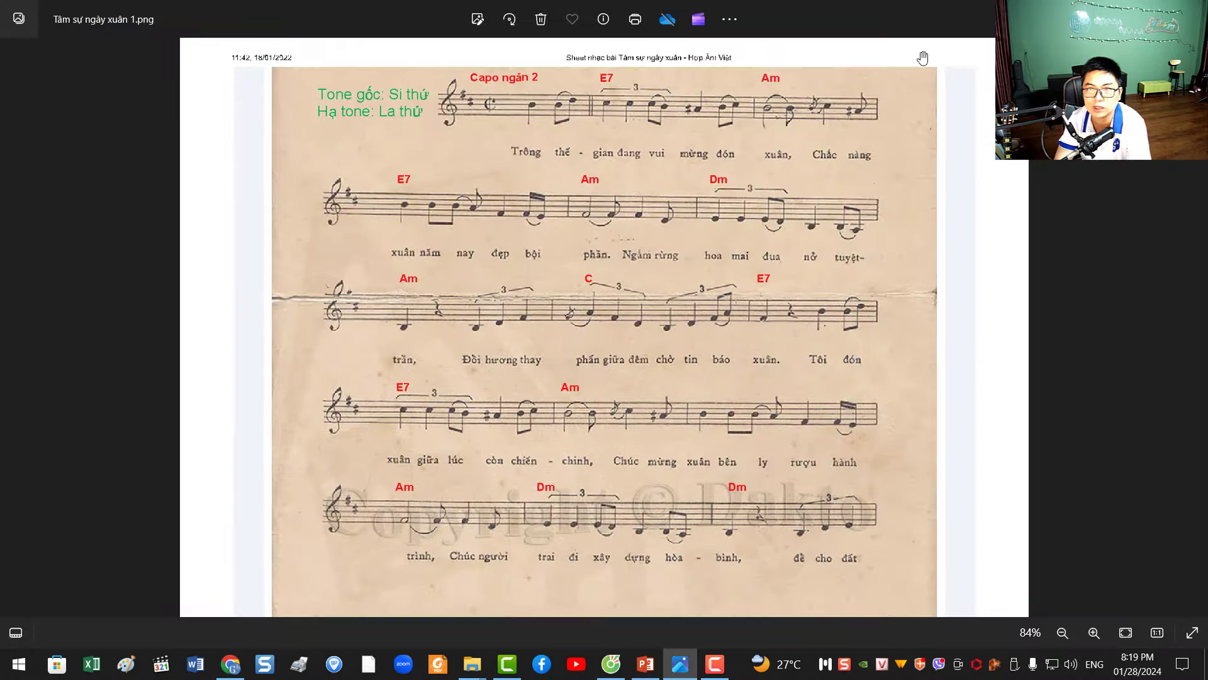
{"action": "key", "text": "super+d"}
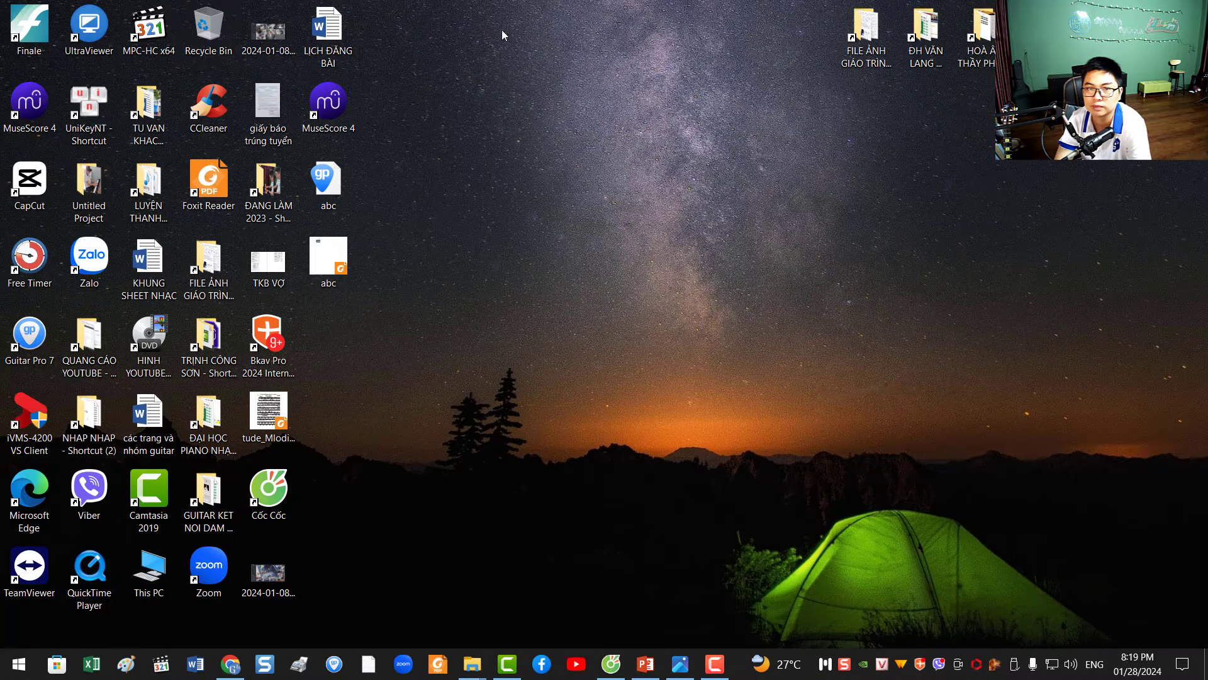
{"action": "double_click", "coordinate": [20, 113]}
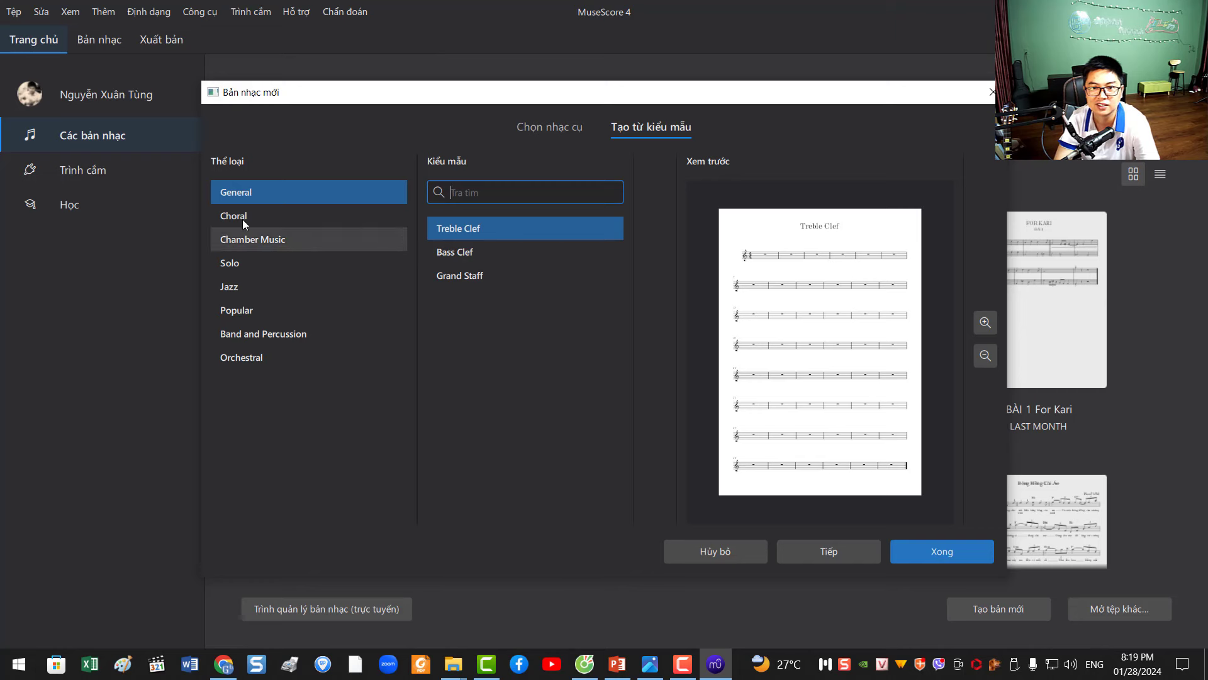
{"action": "left_click_drag", "start_coordinate": [592, 95], "coordinate": [573, 74]}
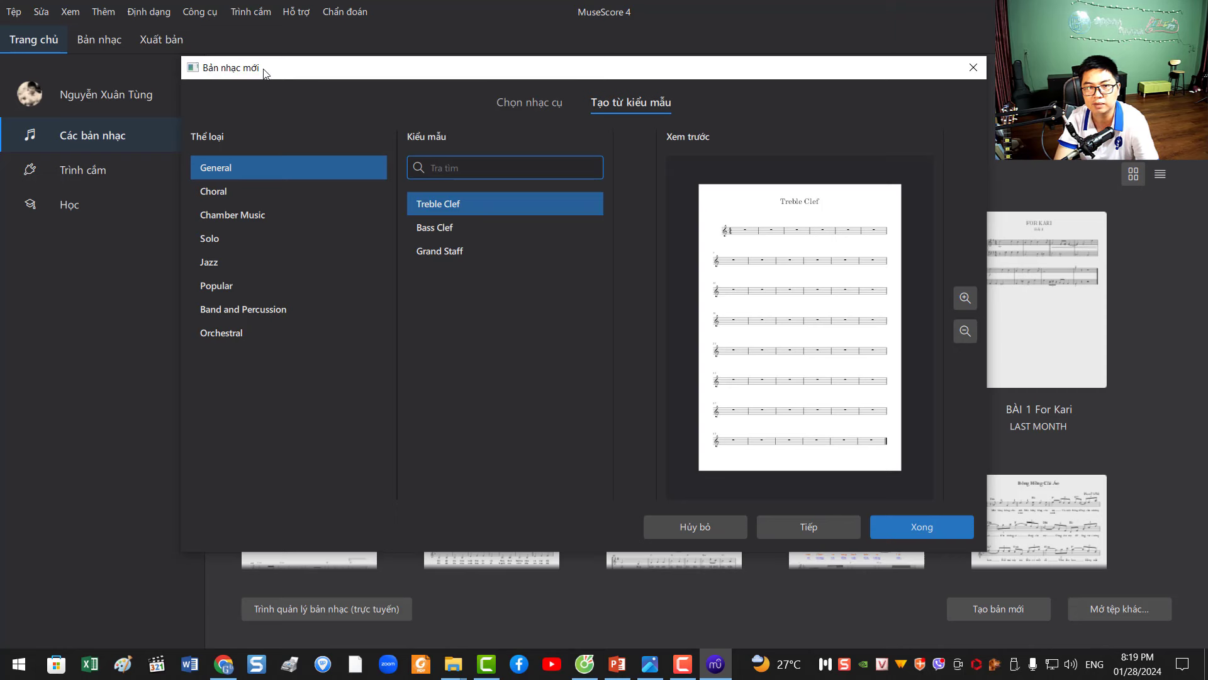
{"action": "left_click_drag", "start_coordinate": [264, 70], "coordinate": [240, 58]}
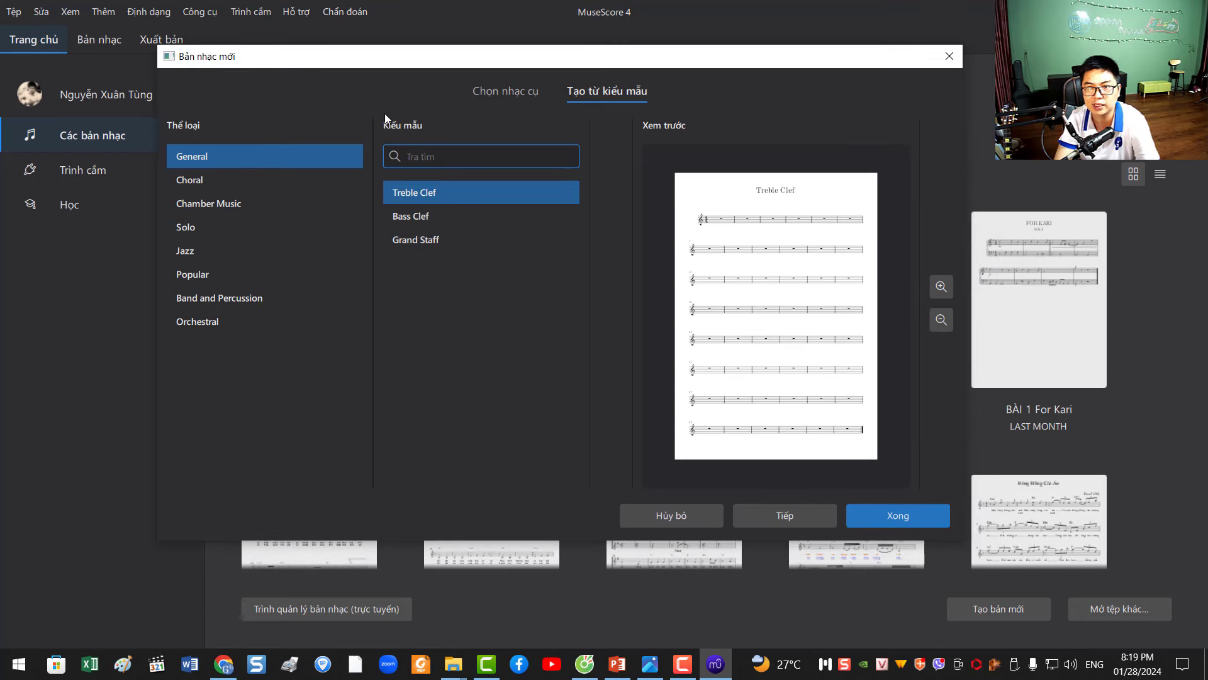
{"action": "left_click", "coordinate": [958, 56]}
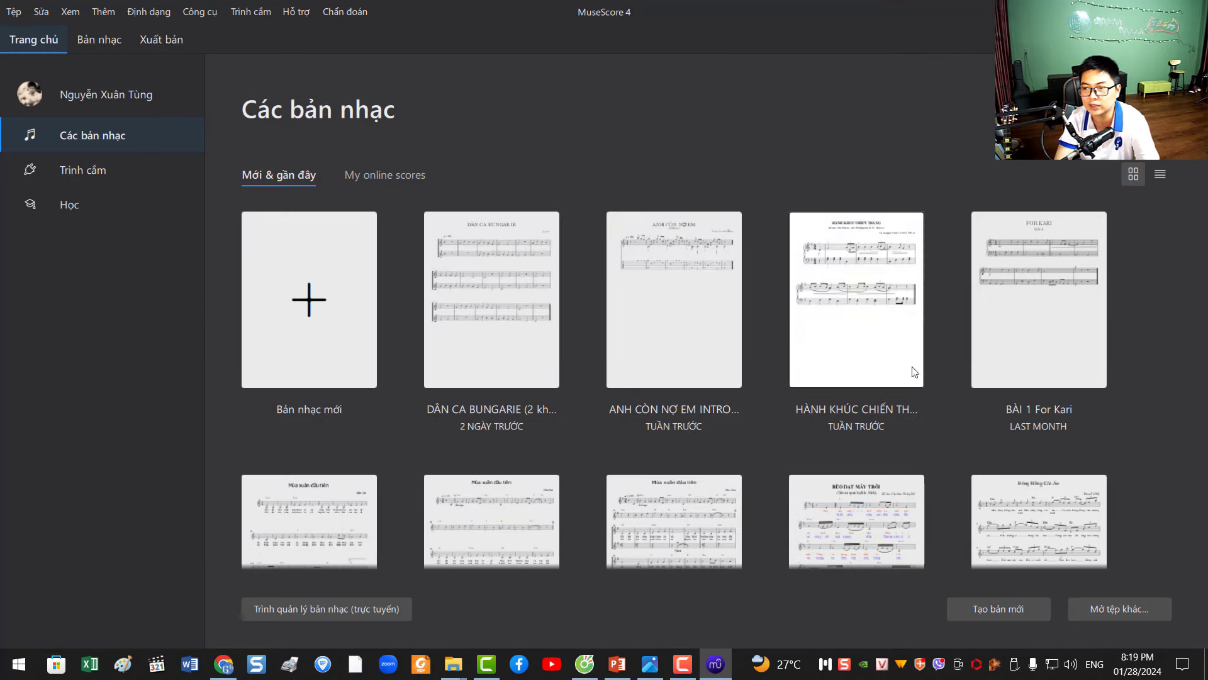
- Create a new score by choosing instruments, finding "guitar" and adding Guitar (treble clef) as its only instrument
{"action": "left_click", "coordinate": [14, 17]}
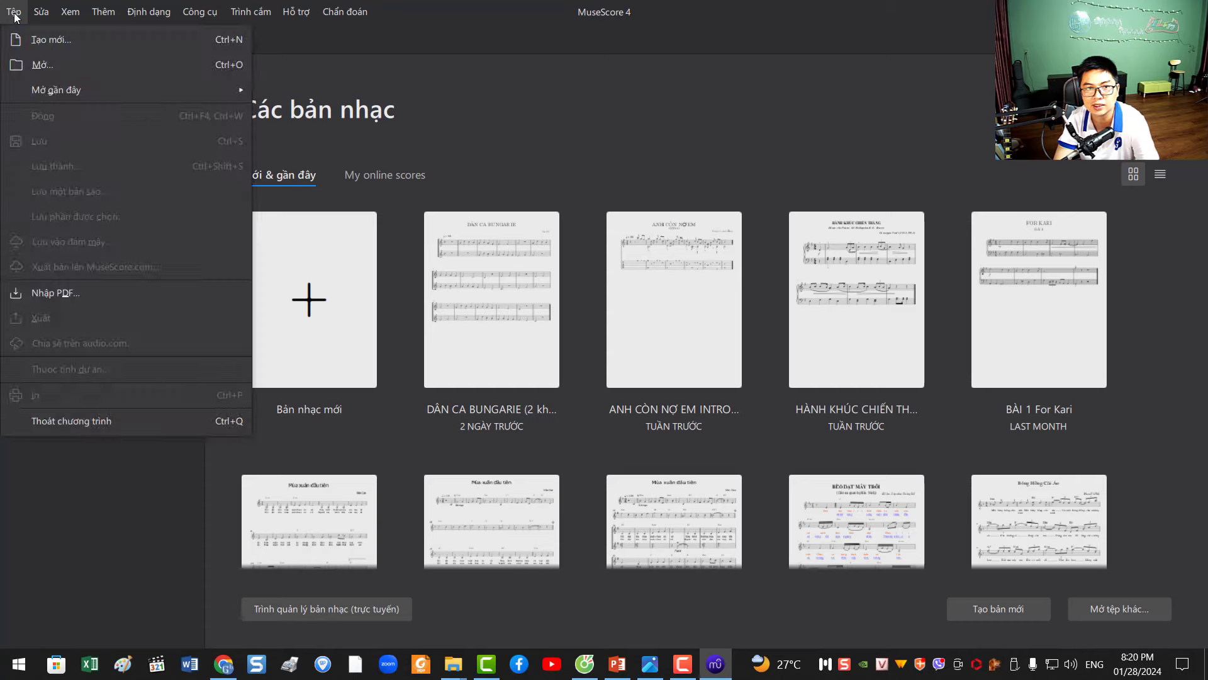
{"action": "left_click", "coordinate": [31, 41]}
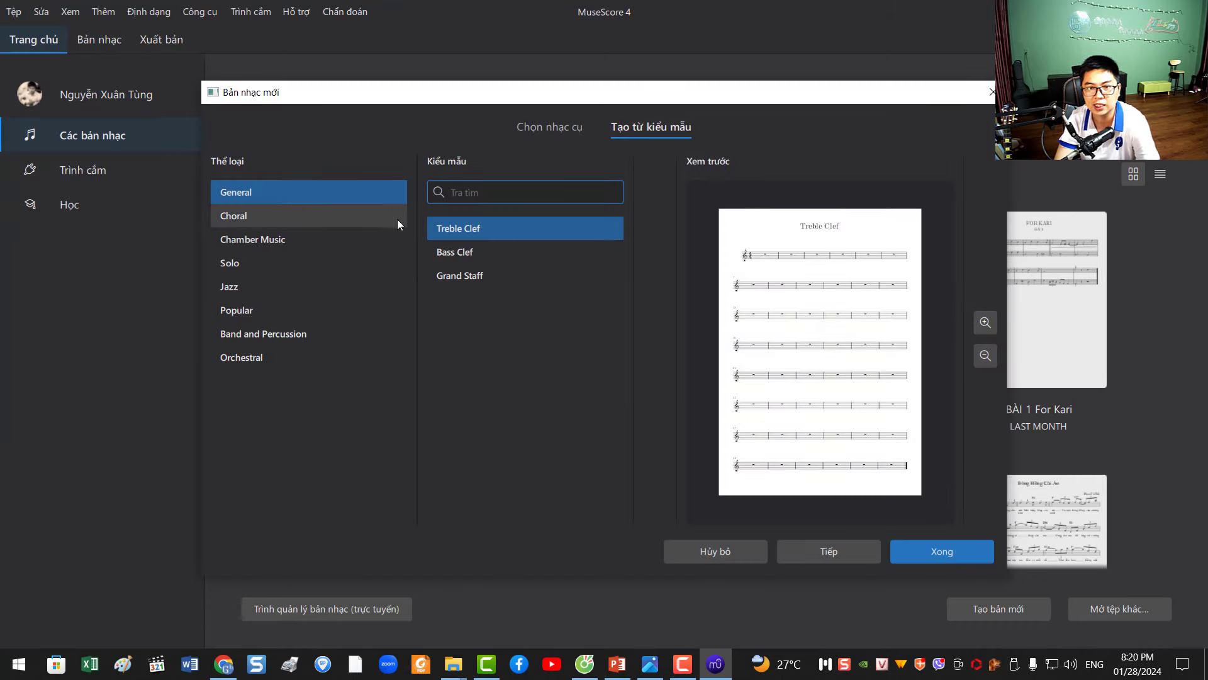
{"action": "left_click", "coordinate": [544, 126]}
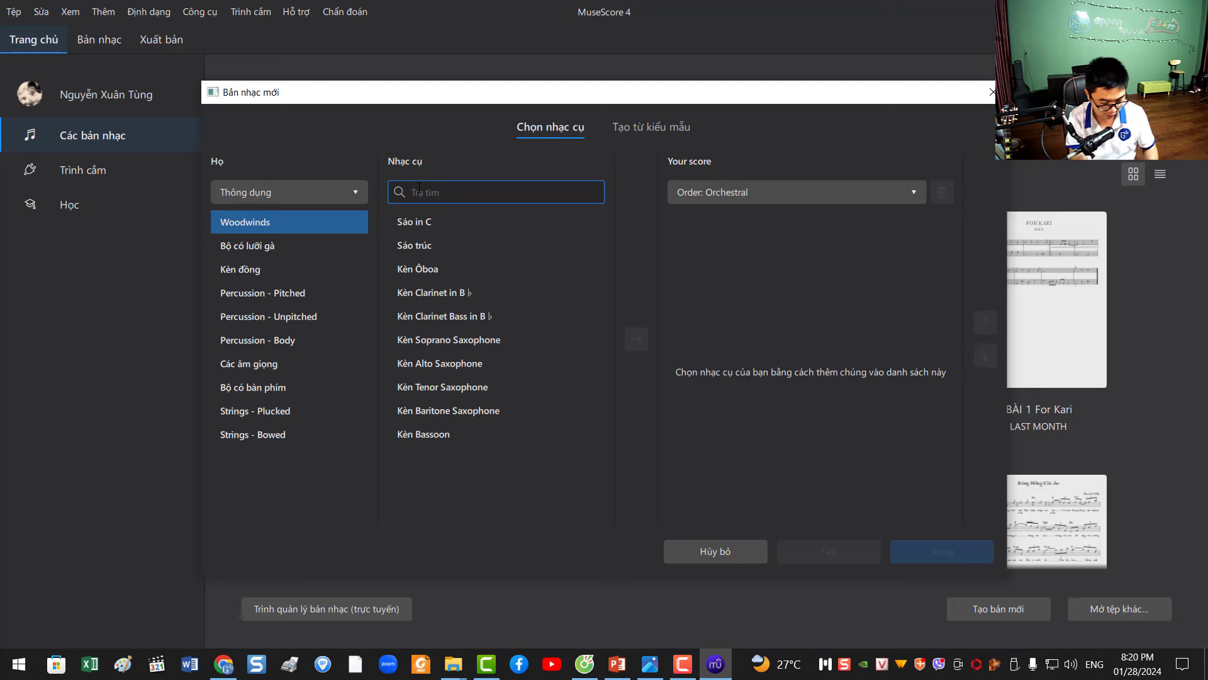
{"action": "type", "text": "guitar"}
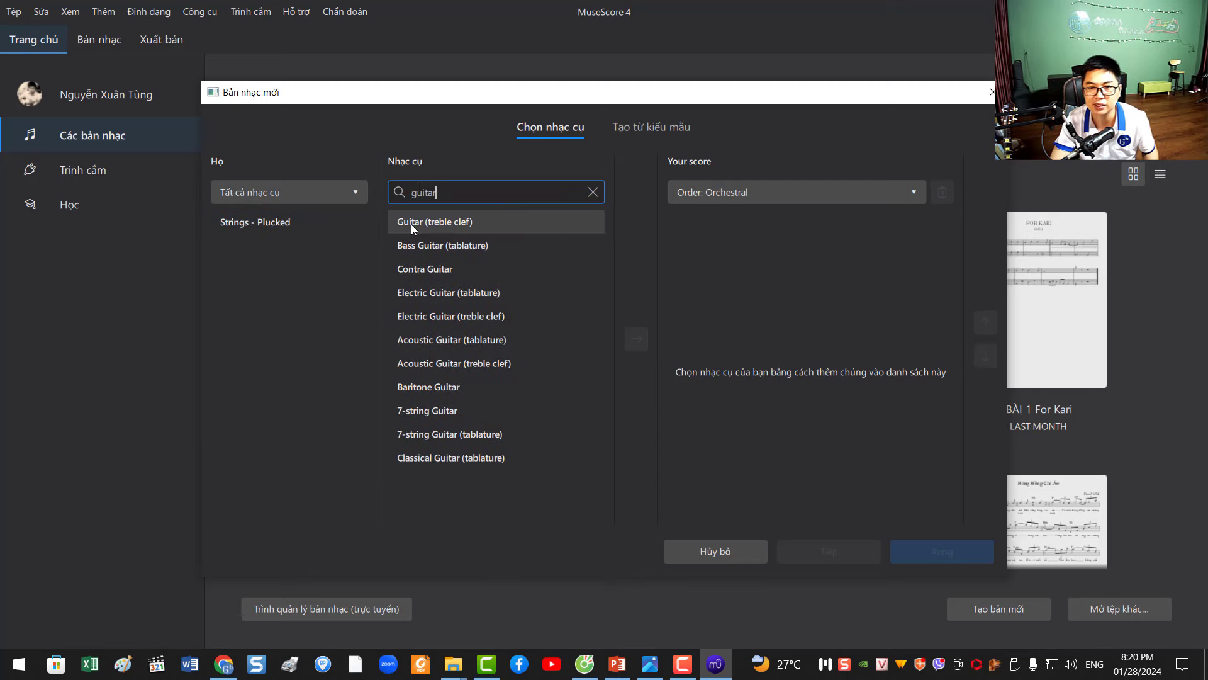
{"action": "left_click", "coordinate": [413, 225]}
{"action": "left_click", "coordinate": [636, 338]}
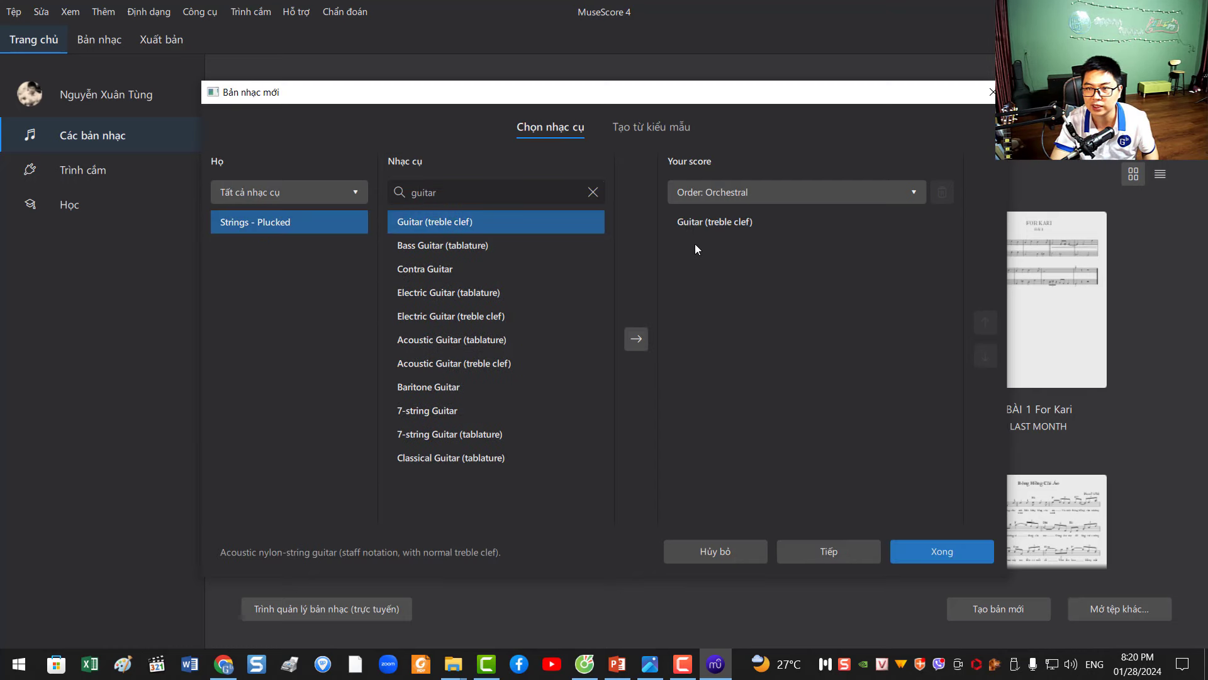
{"action": "left_click", "coordinate": [953, 552]}
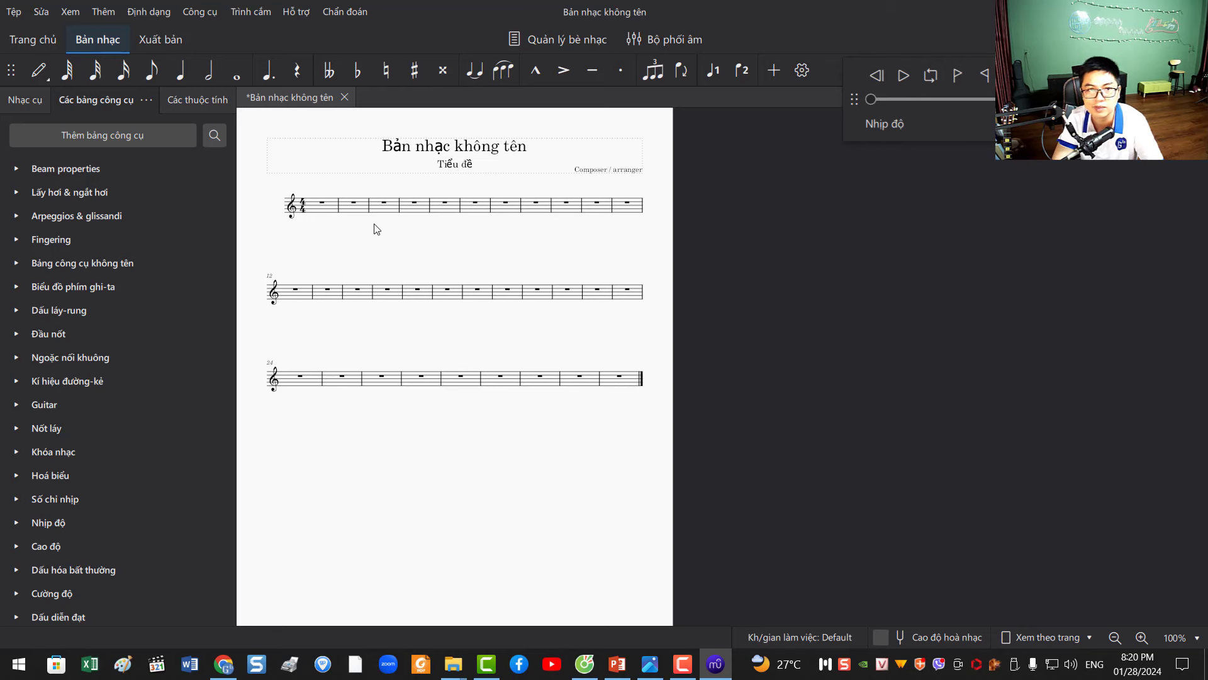
- Start another new score and switch its setup to creating from a template
{"action": "left_click", "coordinate": [12, 8]}
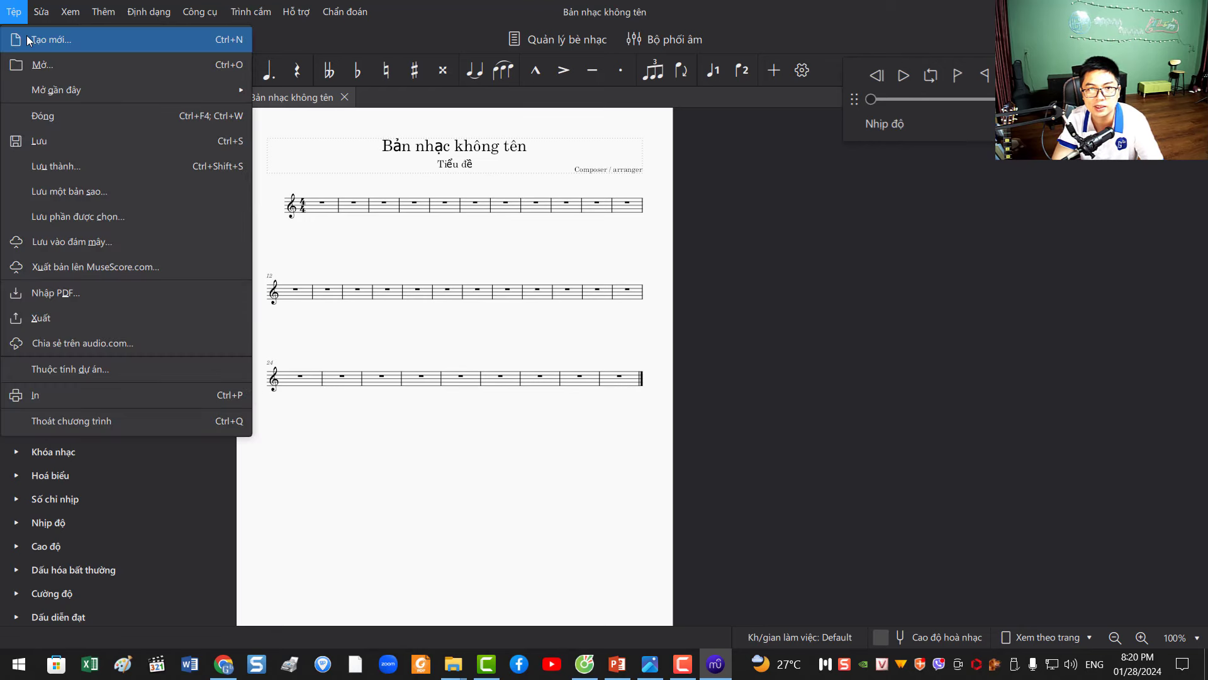
{"action": "left_click", "coordinate": [115, 45]}
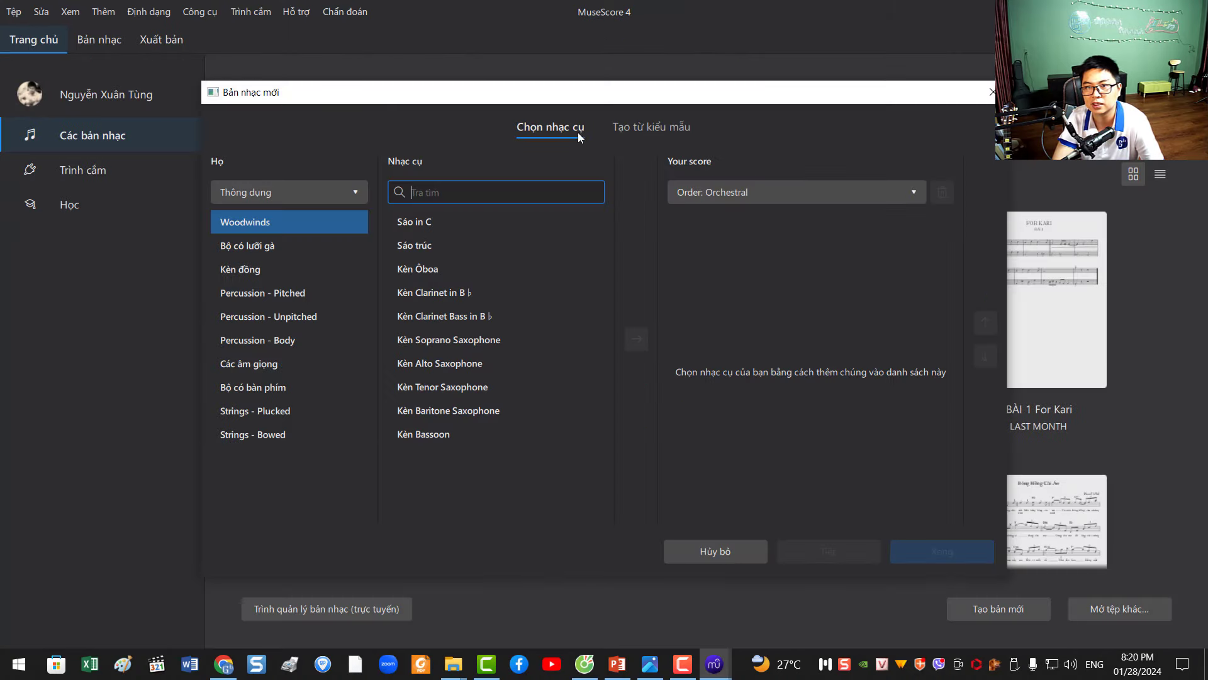
{"action": "left_click", "coordinate": [669, 129]}
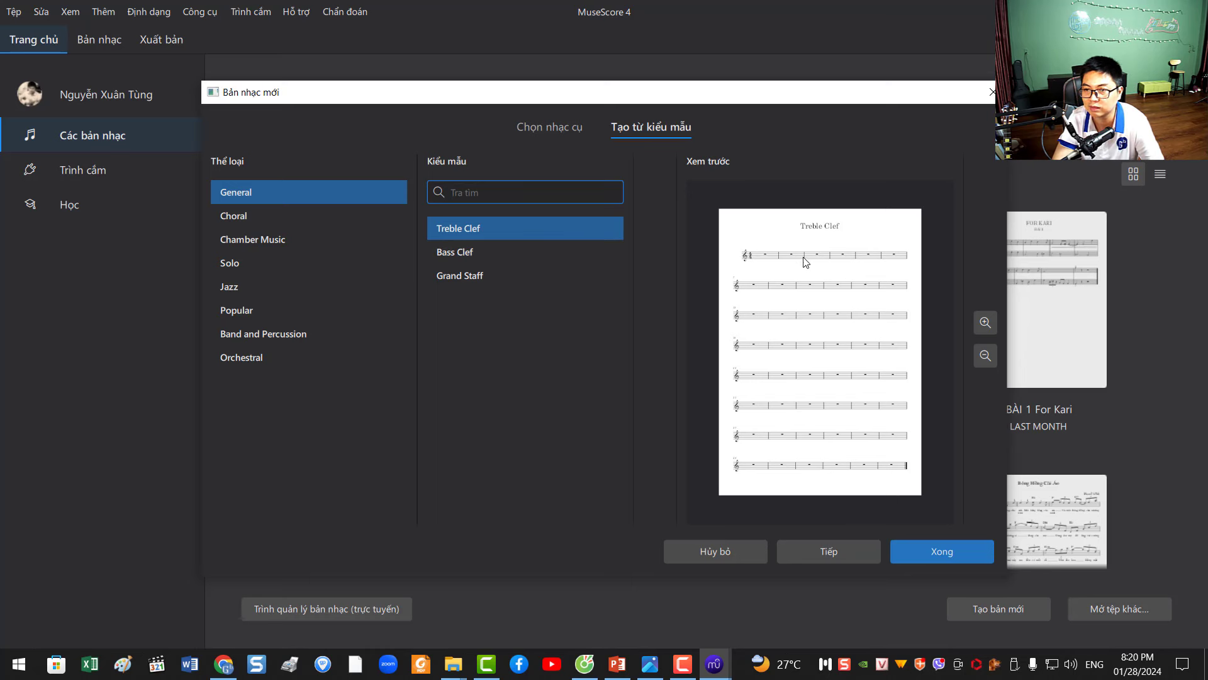
- Compare the previews of the General templates Bass Clef, Grand Staff and Treble Clef, ending on Treble Clef
{"action": "left_click", "coordinate": [503, 251]}
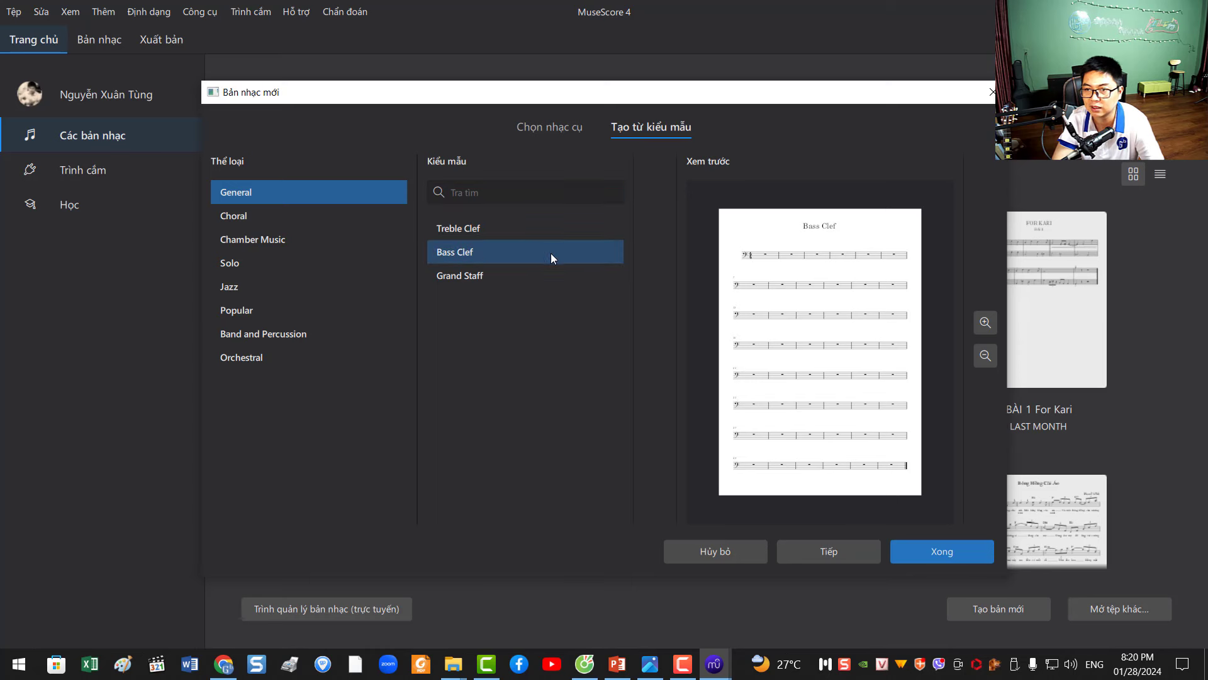
{"action": "left_click", "coordinate": [476, 278]}
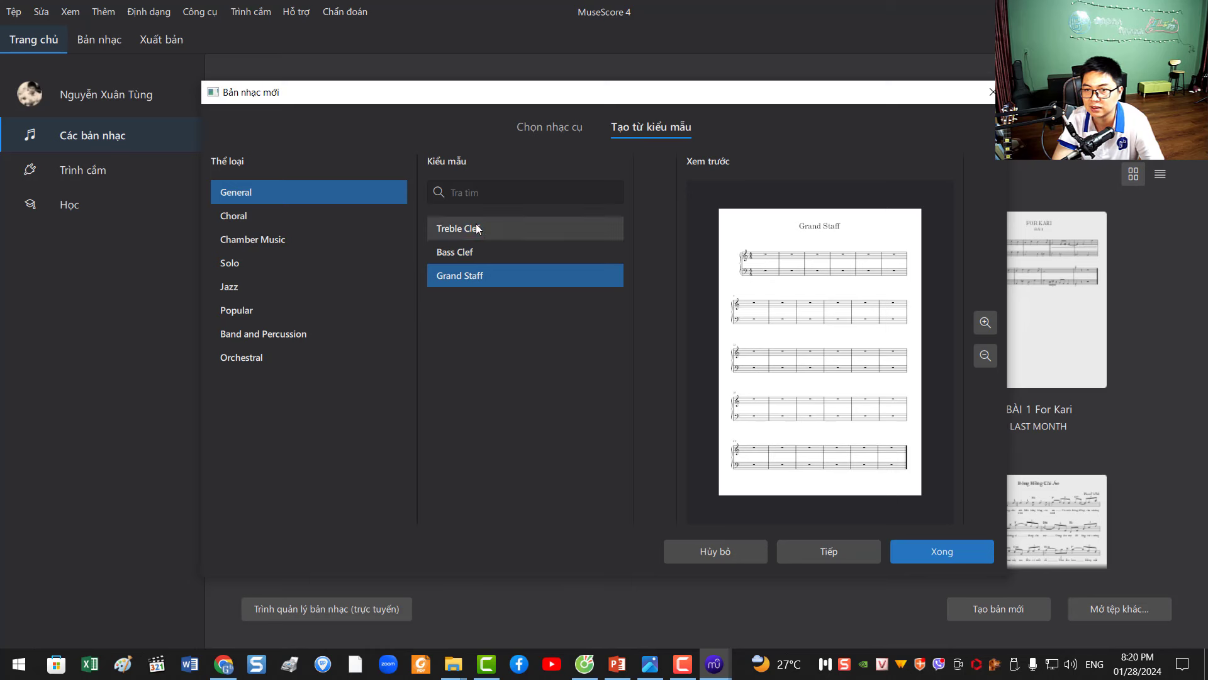
{"action": "left_click", "coordinate": [502, 227]}
{"action": "left_click", "coordinate": [466, 277]}
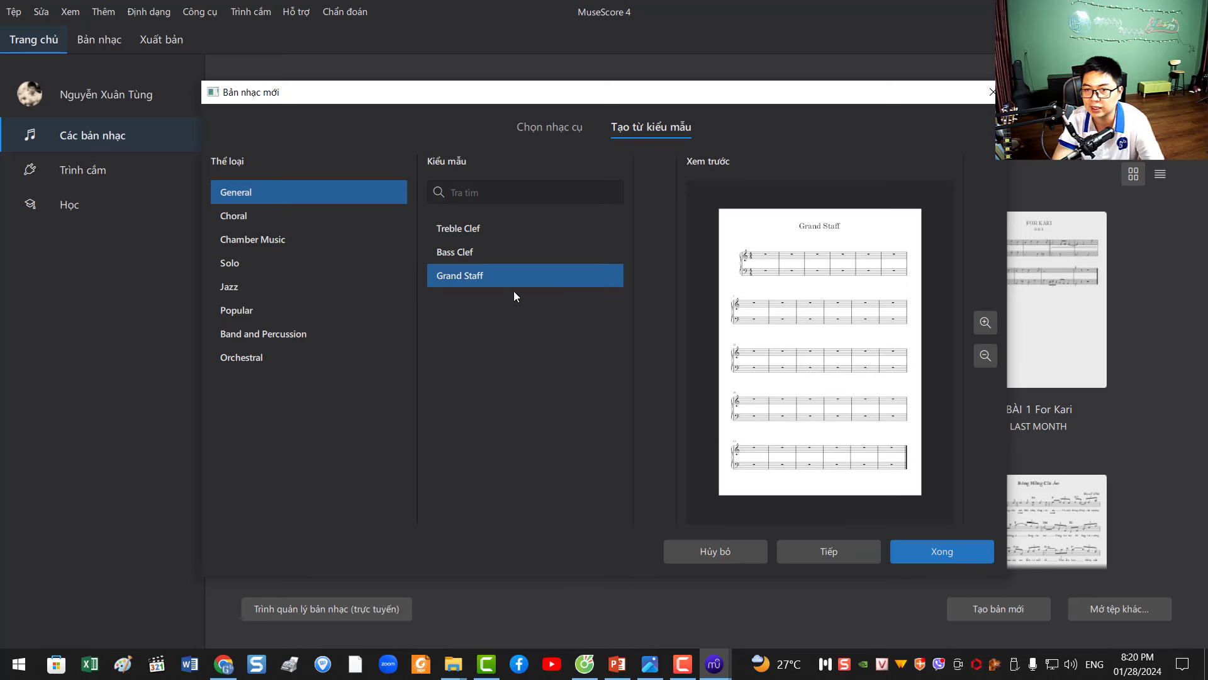
{"action": "left_click", "coordinate": [451, 232]}
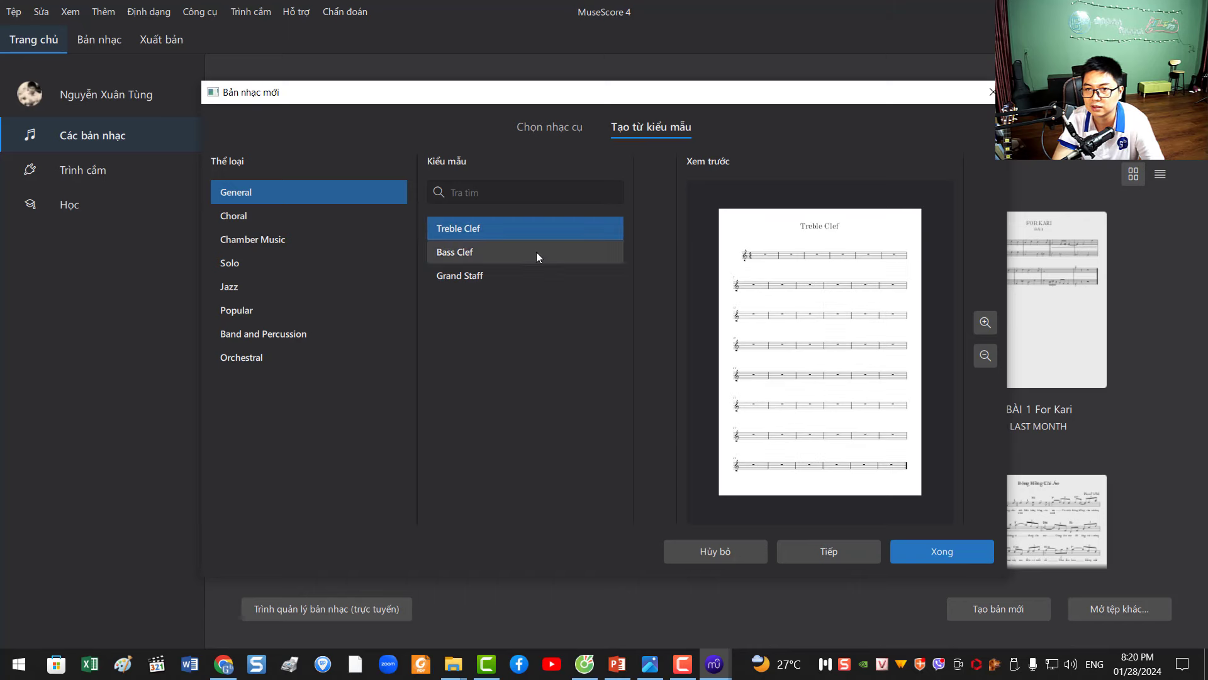
- Create the new score from the Treble Clef template and select its title, subtitle and composer texts in turn
{"action": "left_click", "coordinate": [923, 552]}
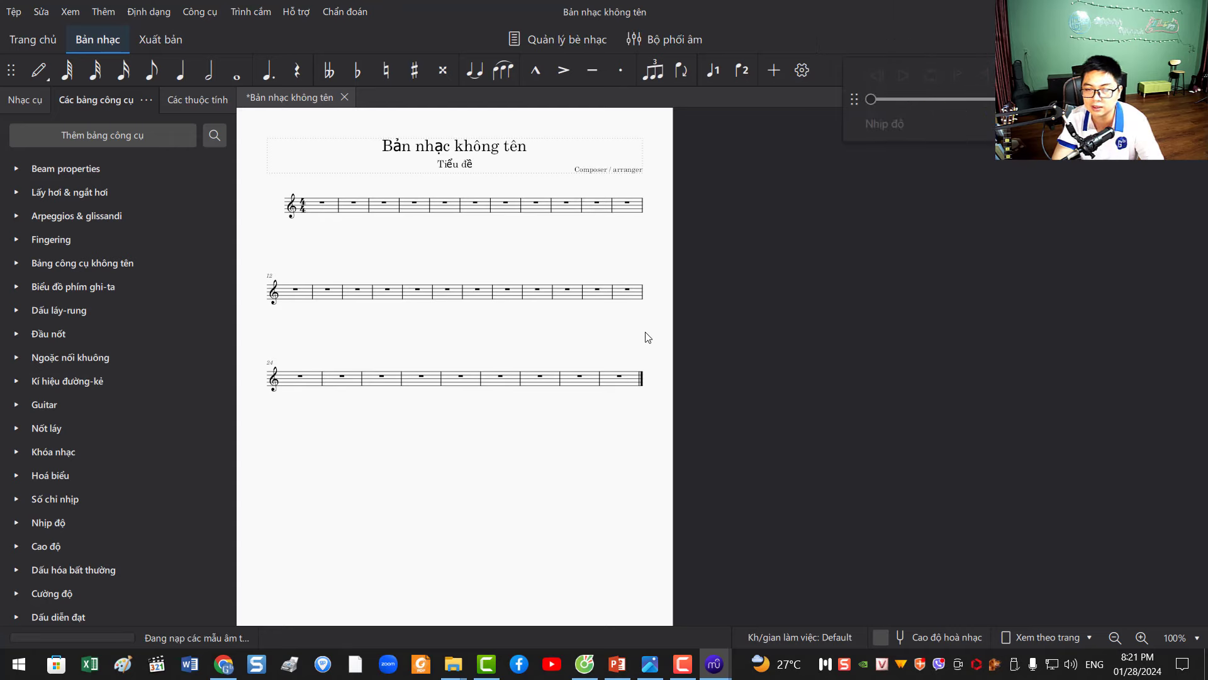
{"action": "scroll", "coordinate": [636, 329], "scroll_direction": "up", "scroll_amount": 4}
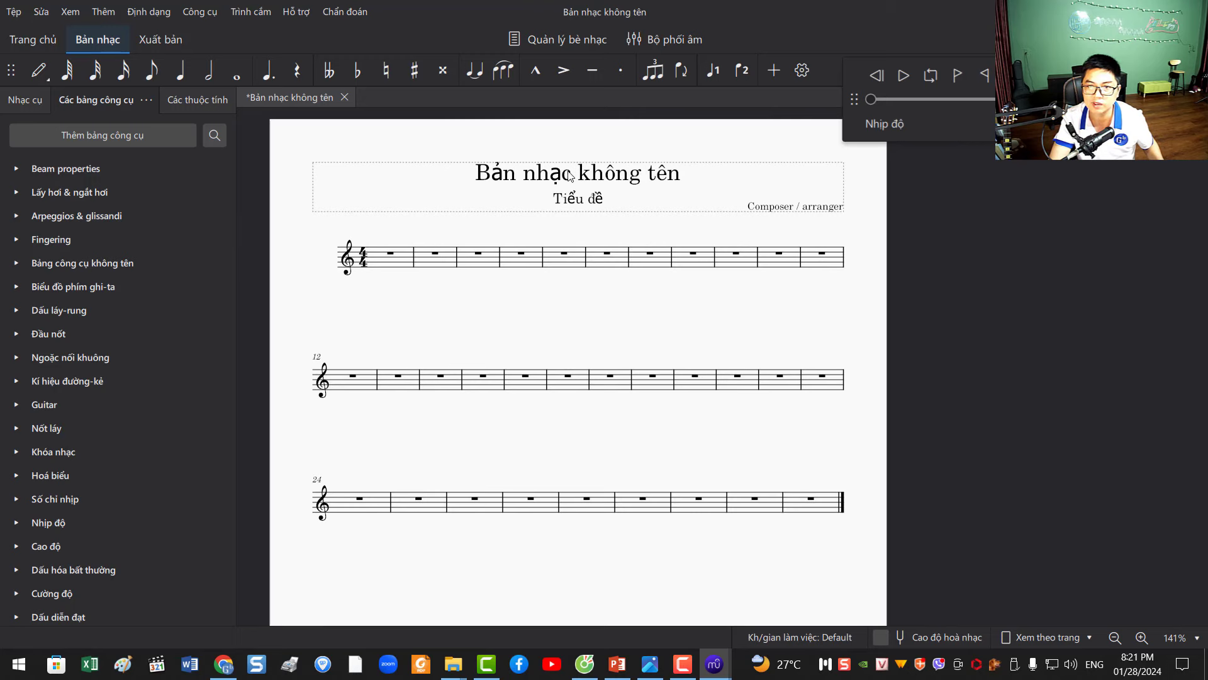
{"action": "left_click", "coordinate": [562, 179]}
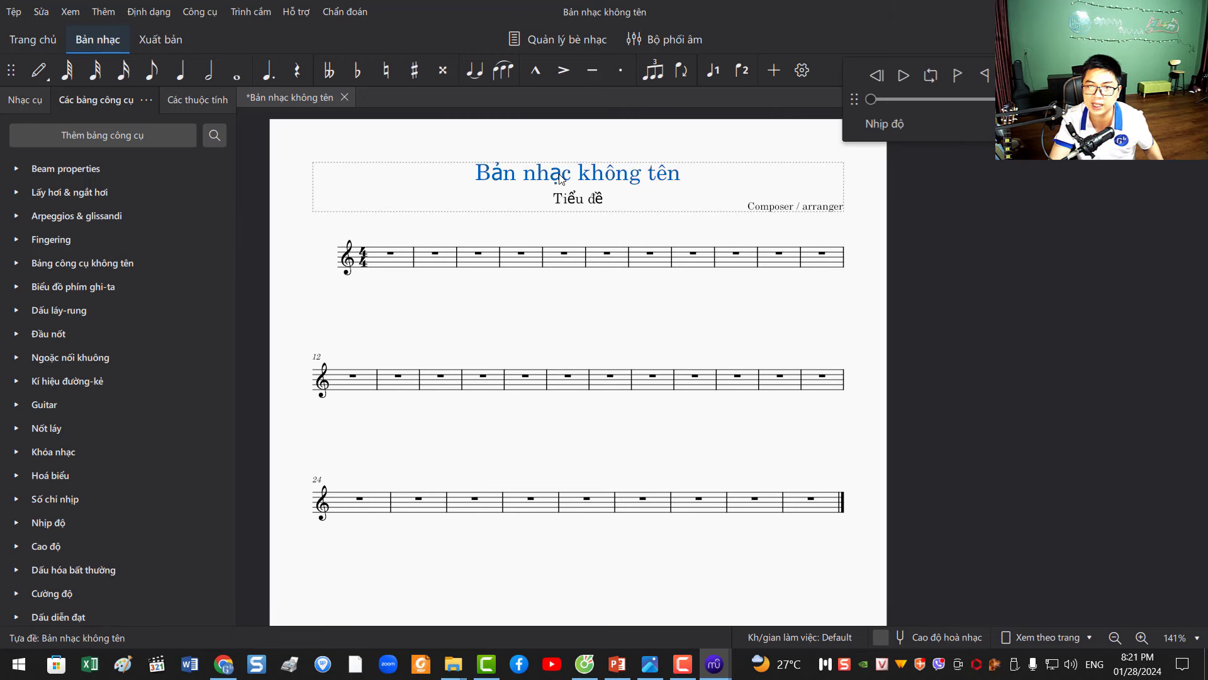
{"action": "left_click", "coordinate": [588, 200]}
{"action": "left_click", "coordinate": [779, 210]}
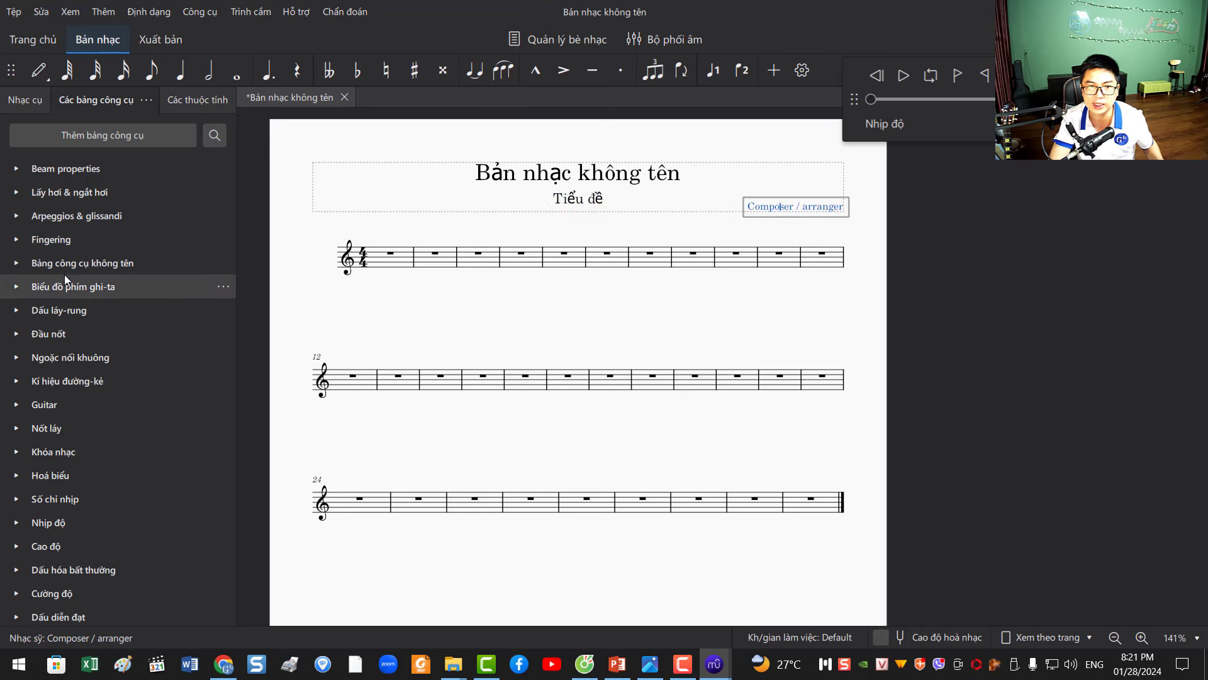
- Look through the list of notation palettes available for the new score
{"action": "scroll", "coordinate": [81, 379], "scroll_direction": "down", "scroll_amount": 3}
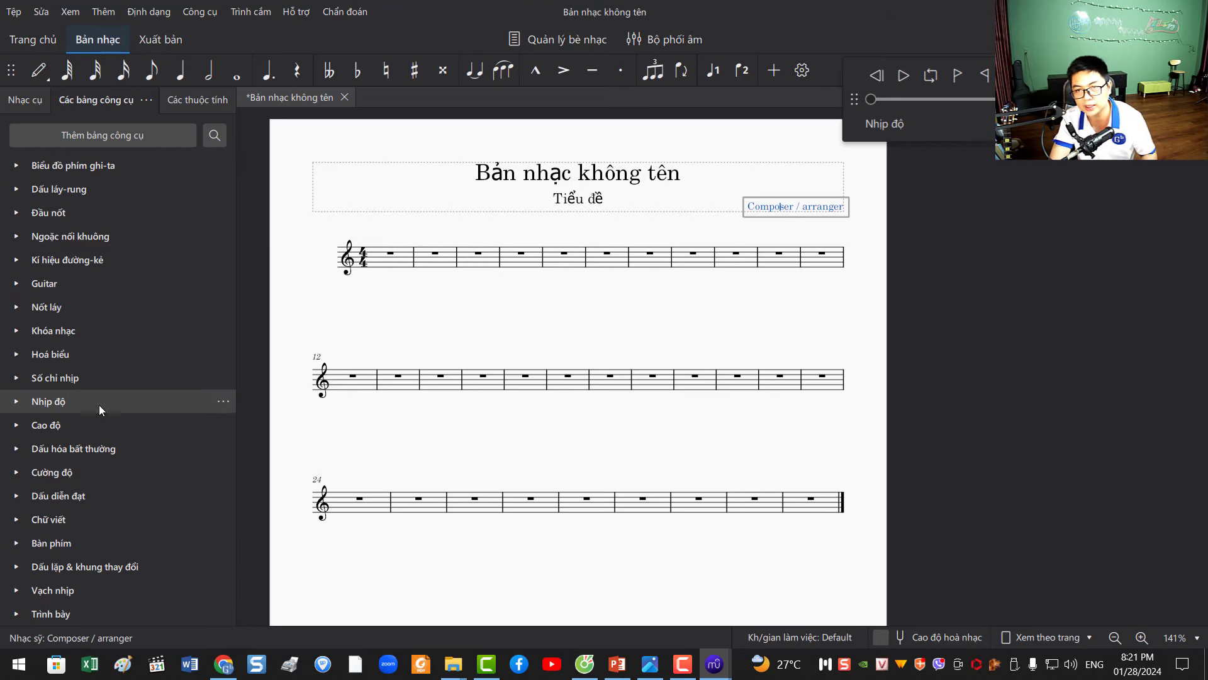
{"action": "scroll", "coordinate": [98, 387], "scroll_direction": "up", "scroll_amount": 3}
{"action": "scroll", "coordinate": [94, 382], "scroll_direction": "up", "scroll_amount": 1}
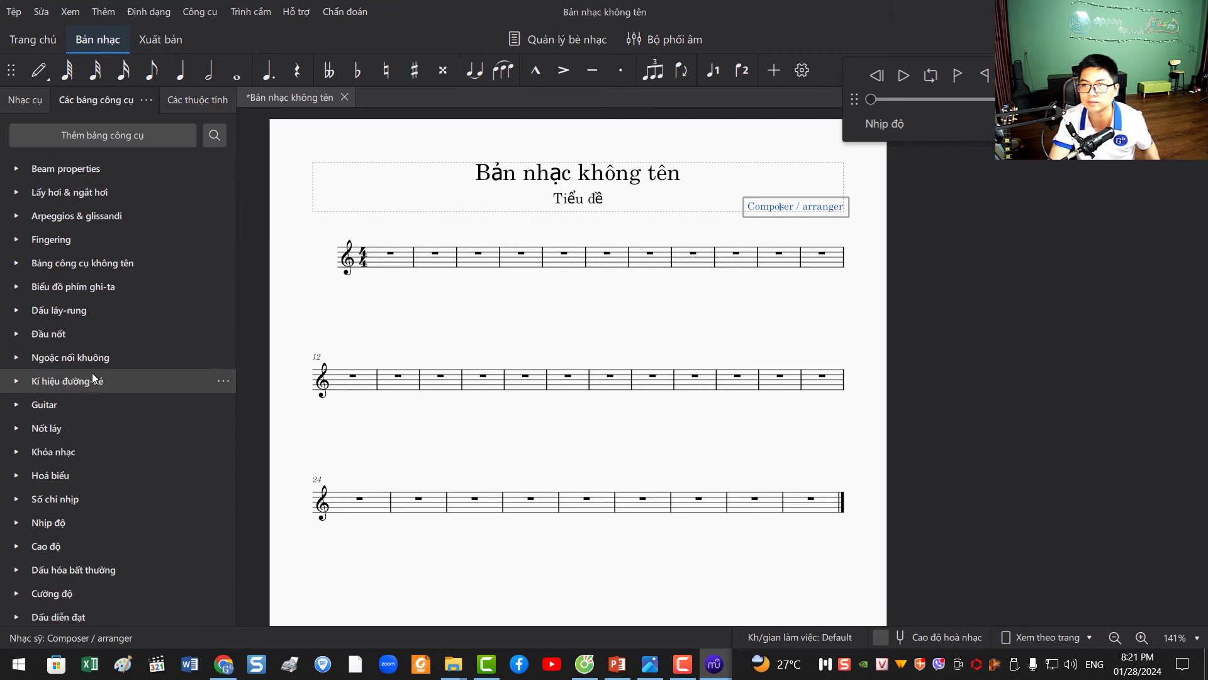
{"action": "scroll", "coordinate": [83, 271], "scroll_direction": "down", "scroll_amount": 3}
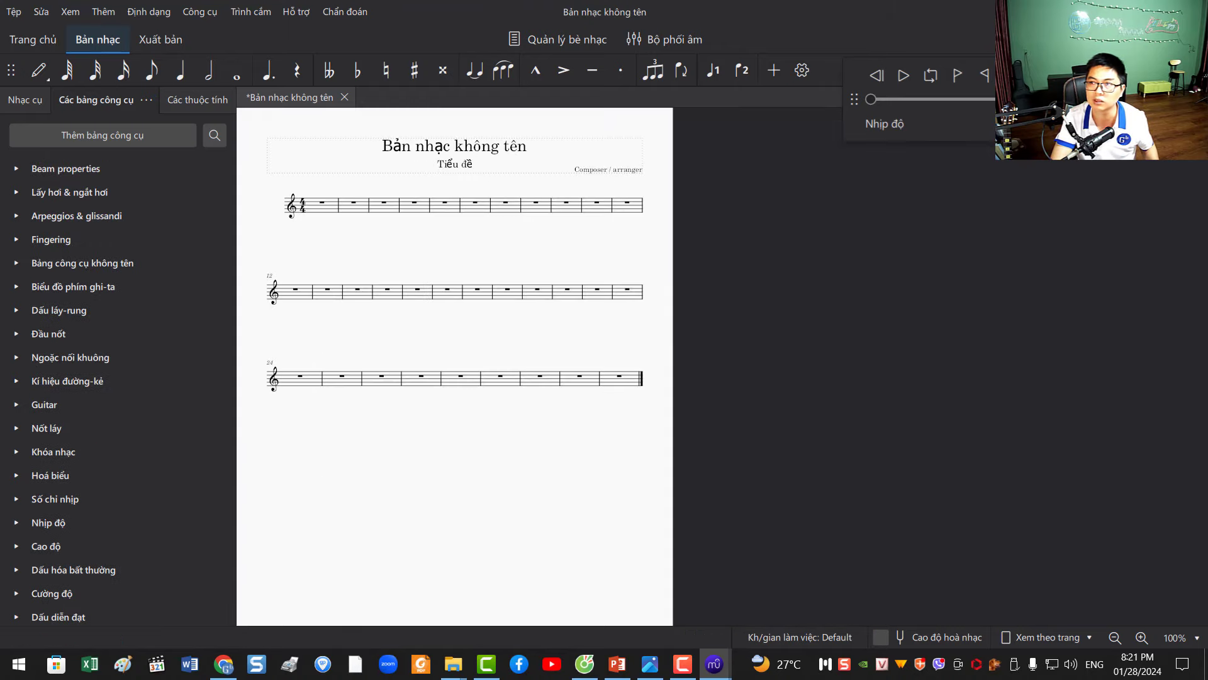
- Leave MuseScore 4 for the desktop and switch to the Musescore.com dashboard in Chrome
{"action": "key", "text": "super+d"}
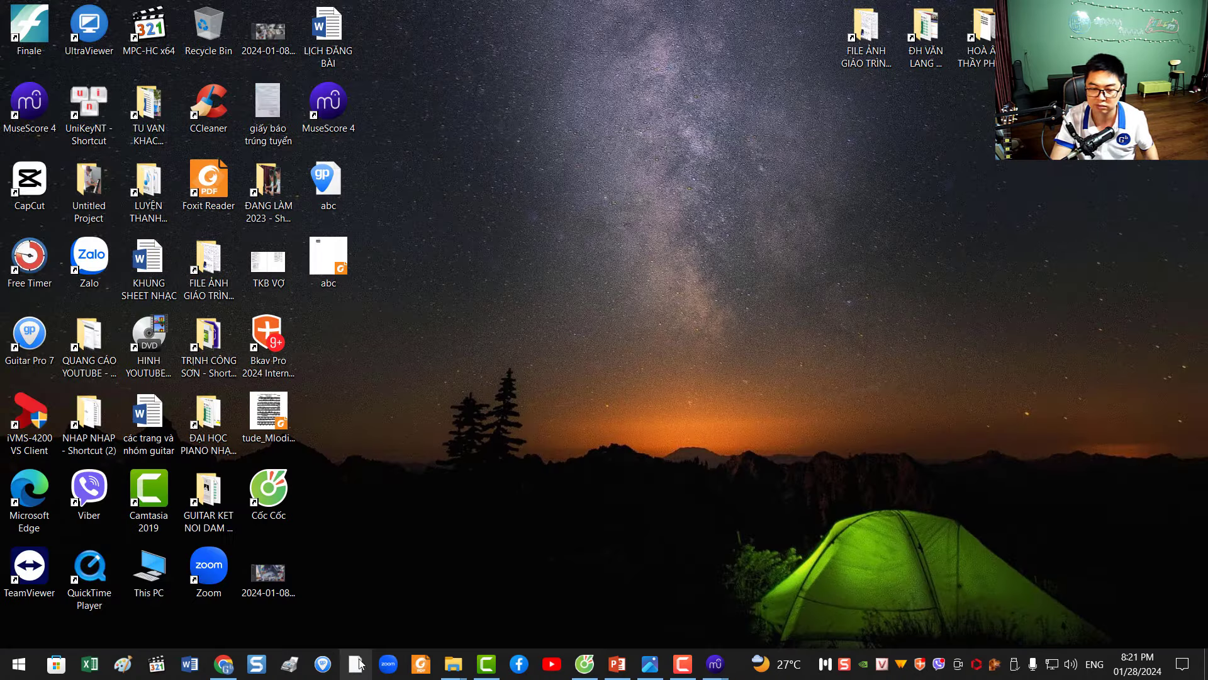
{"action": "left_click", "coordinate": [224, 663]}
{"action": "left_click", "coordinate": [141, 14]}
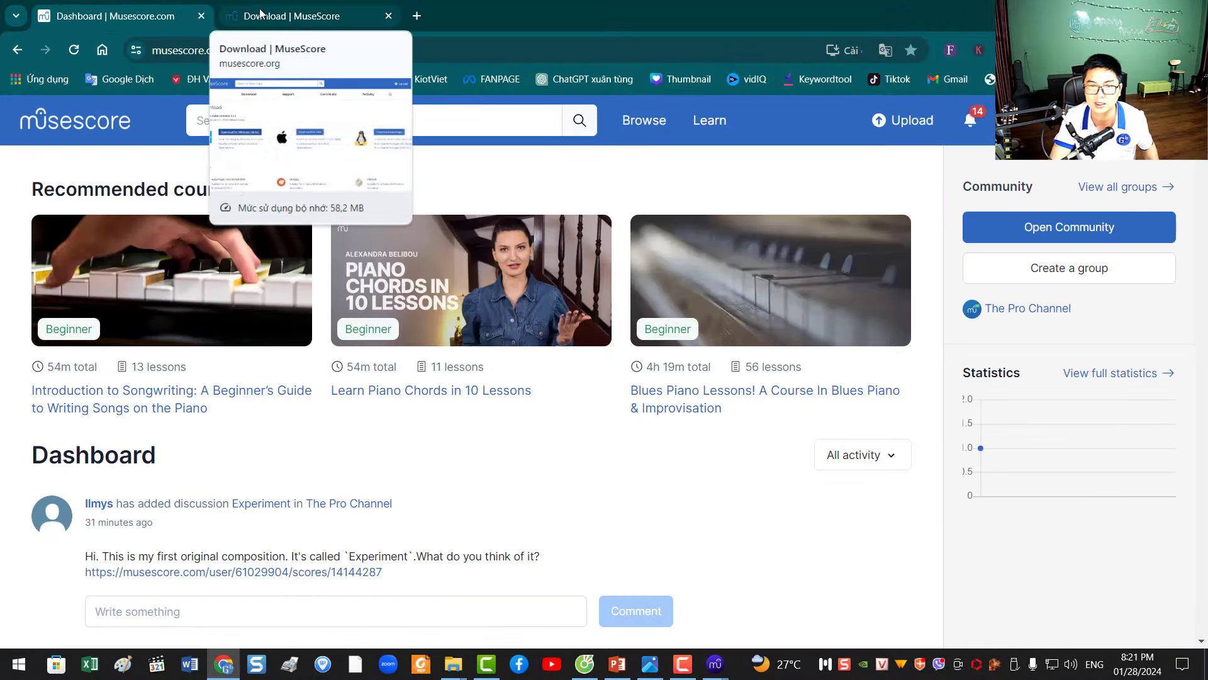
{"action": "mouse_move", "coordinate": [405, 299]}
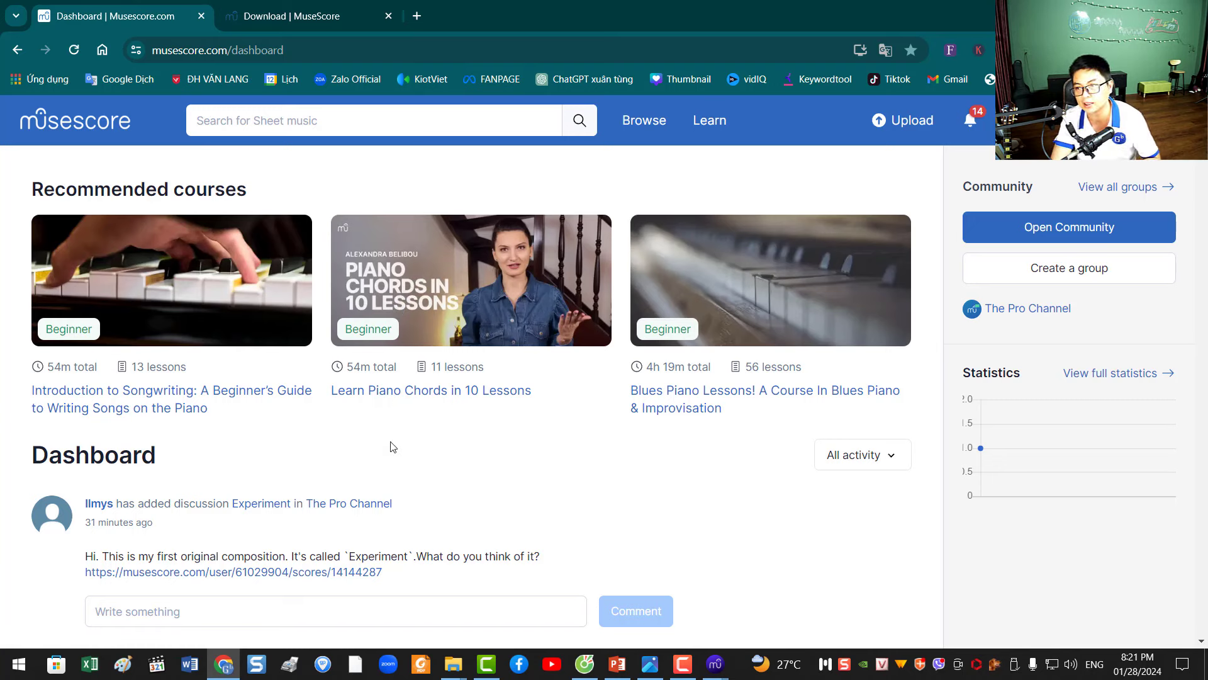
- Search the Musescore.com sheet music for the suggested term "happy birthday"
{"action": "left_click", "coordinate": [235, 119]}
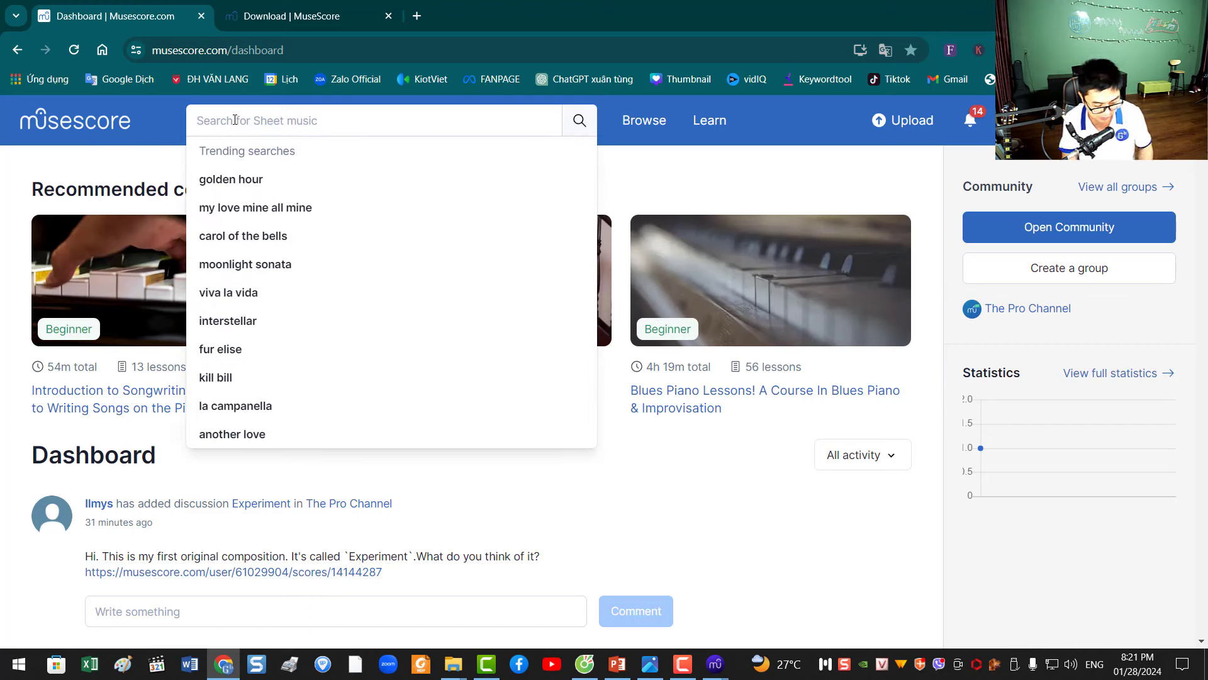
{"action": "type", "text": "ha"}
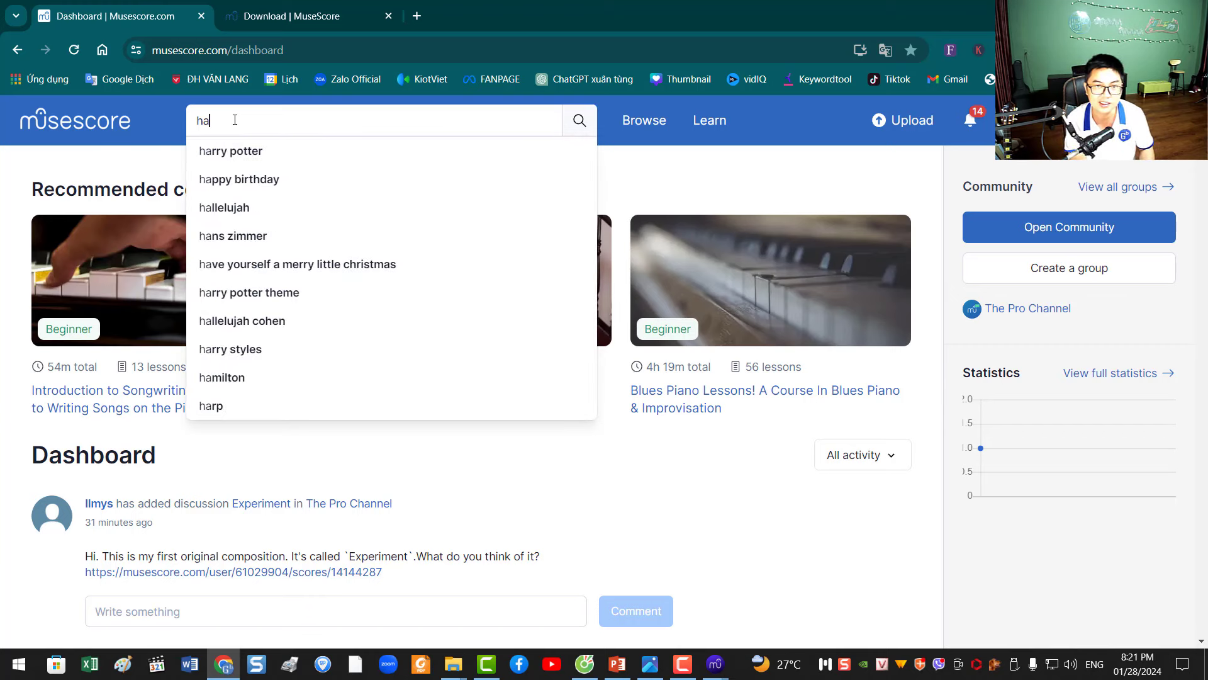
{"action": "type", "text": "p"}
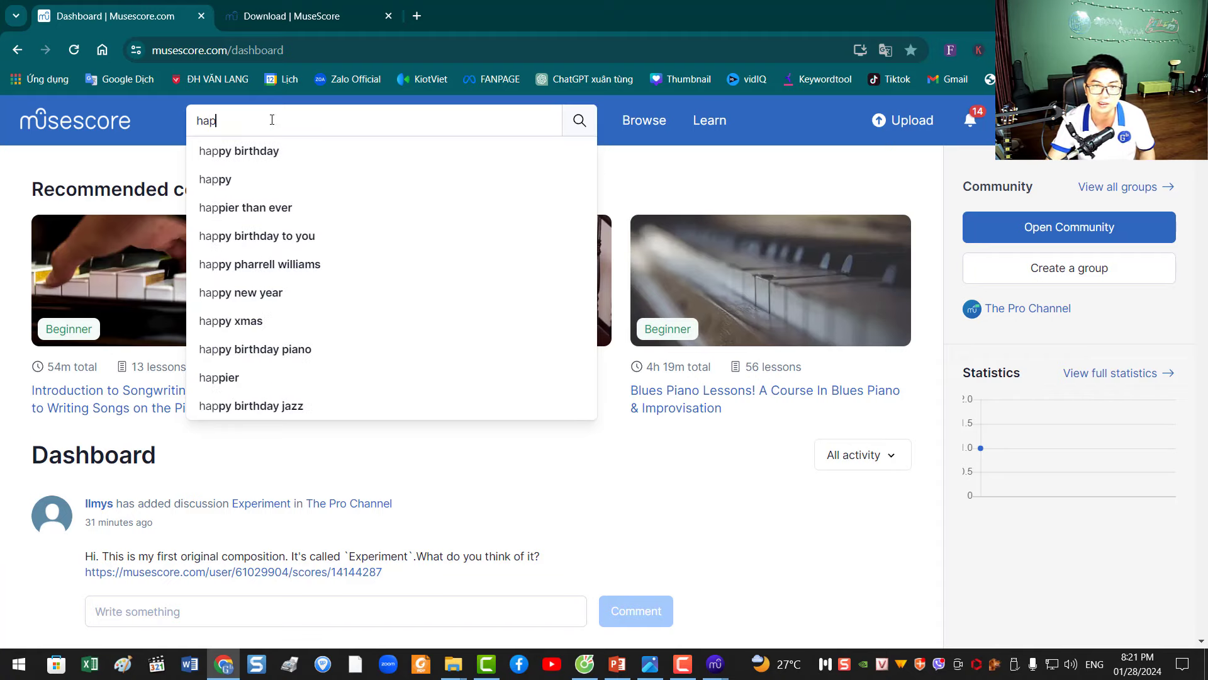
{"action": "left_click", "coordinate": [254, 158]}
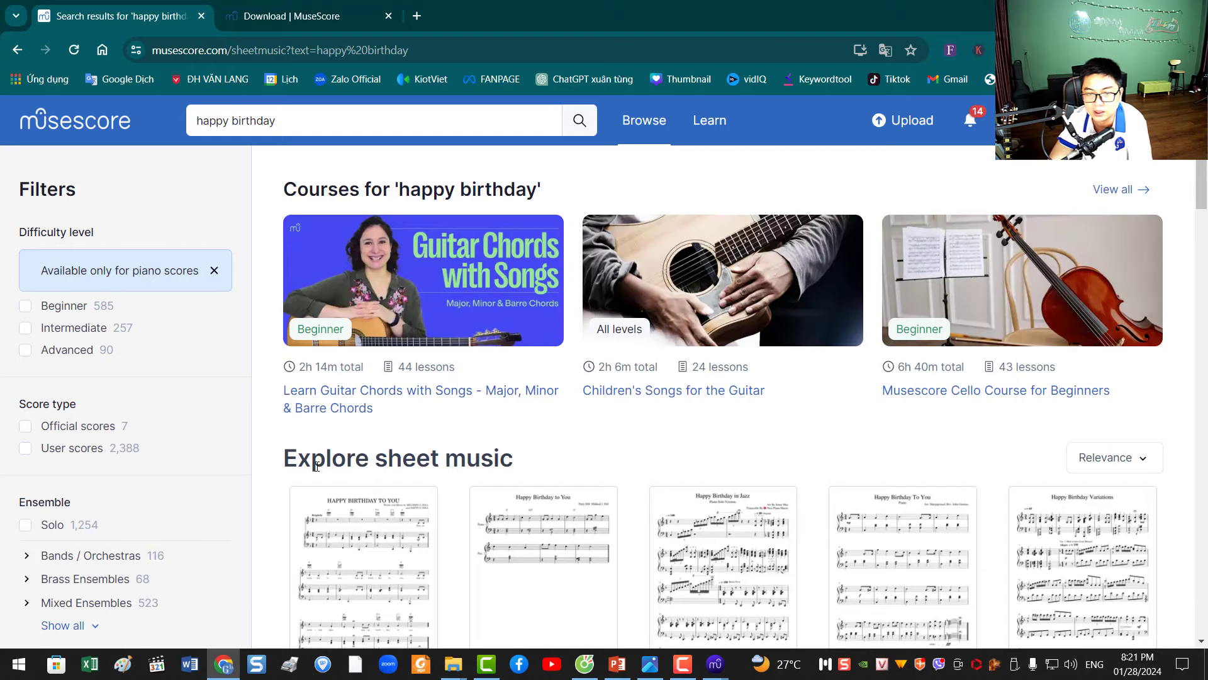
- Open the official Happy Birthday To You (Piano-Vocal-Guitar) score, play its opening bars and pause playback
{"action": "scroll", "coordinate": [316, 466], "scroll_direction": "down", "scroll_amount": 1}
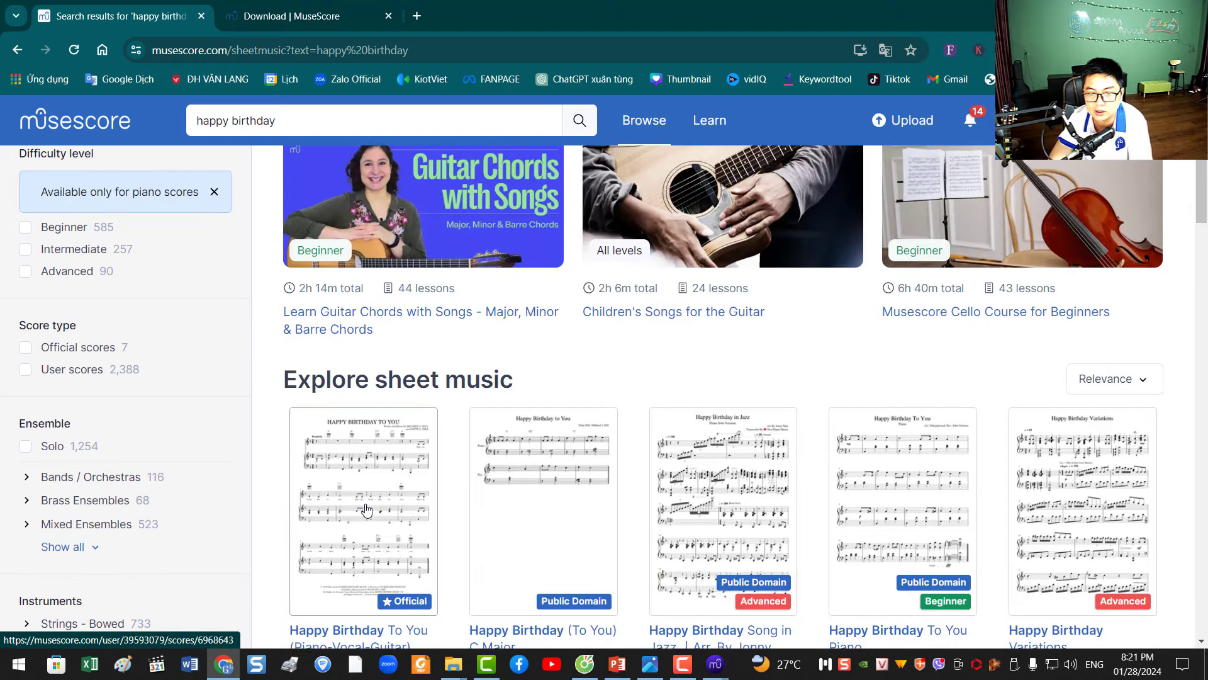
{"action": "left_click", "coordinate": [360, 474]}
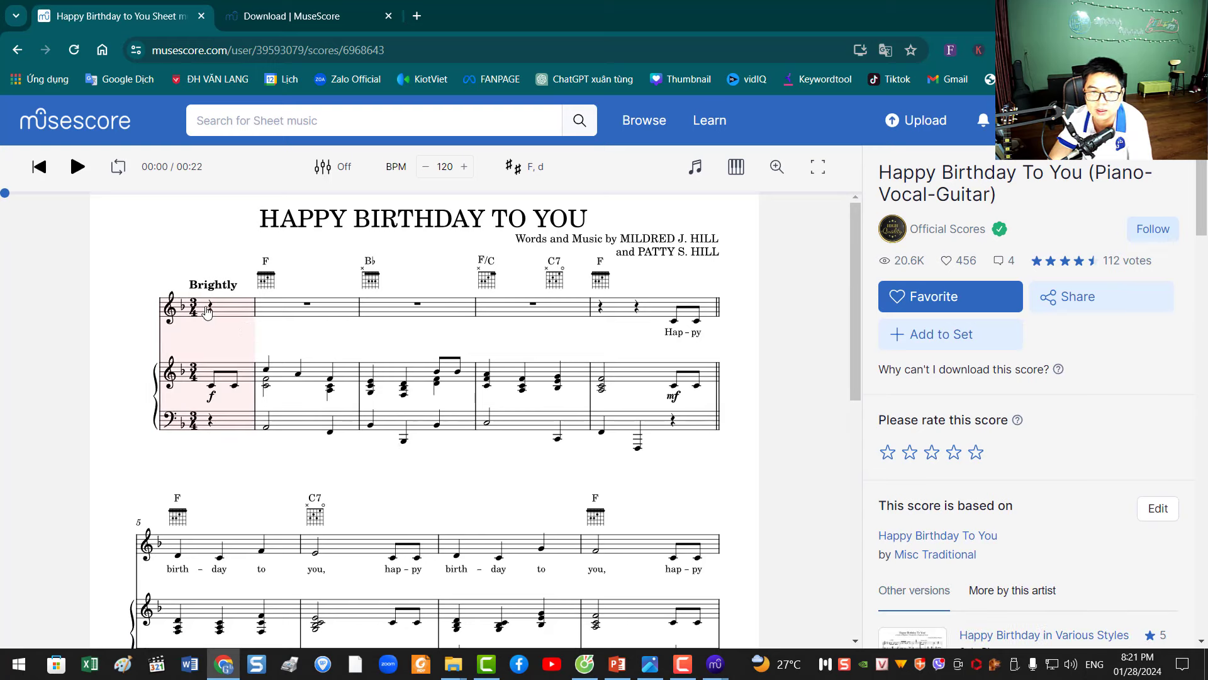
{"action": "left_click", "coordinate": [76, 173]}
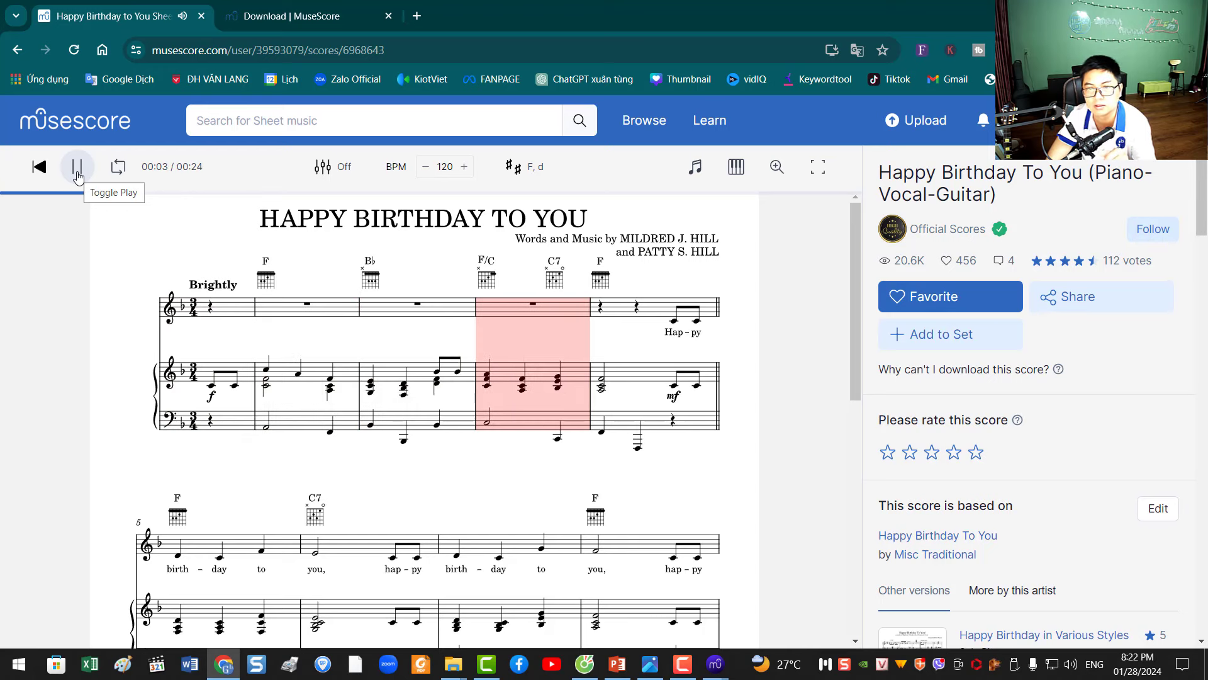
{"action": "left_click", "coordinate": [78, 173]}
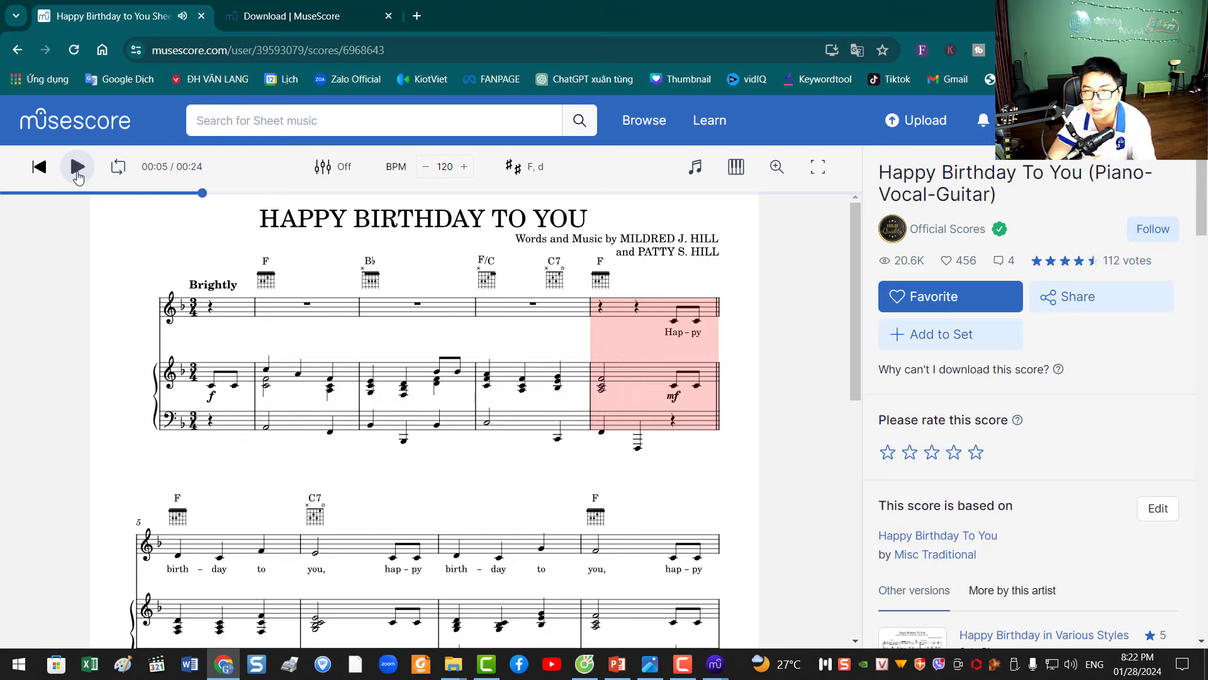